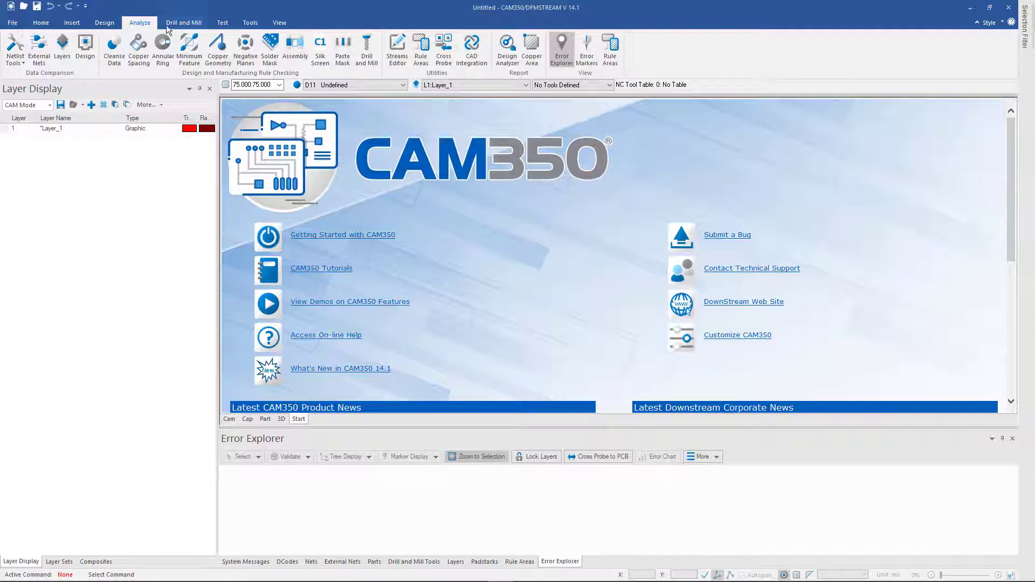
Step: Show the Netlist Tools menu with Extract CAM Netlist, Check Nets and Set Net End Points
{"action": "left_click", "coordinate": [20, 60]}
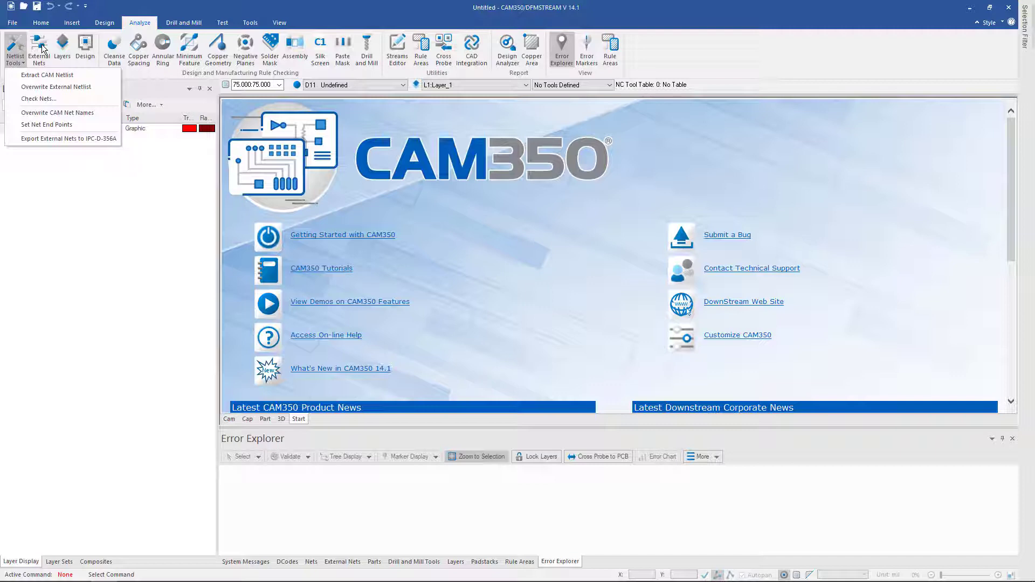
{"action": "left_click", "coordinate": [43, 49]}
{"action": "left_click", "coordinate": [43, 49]}
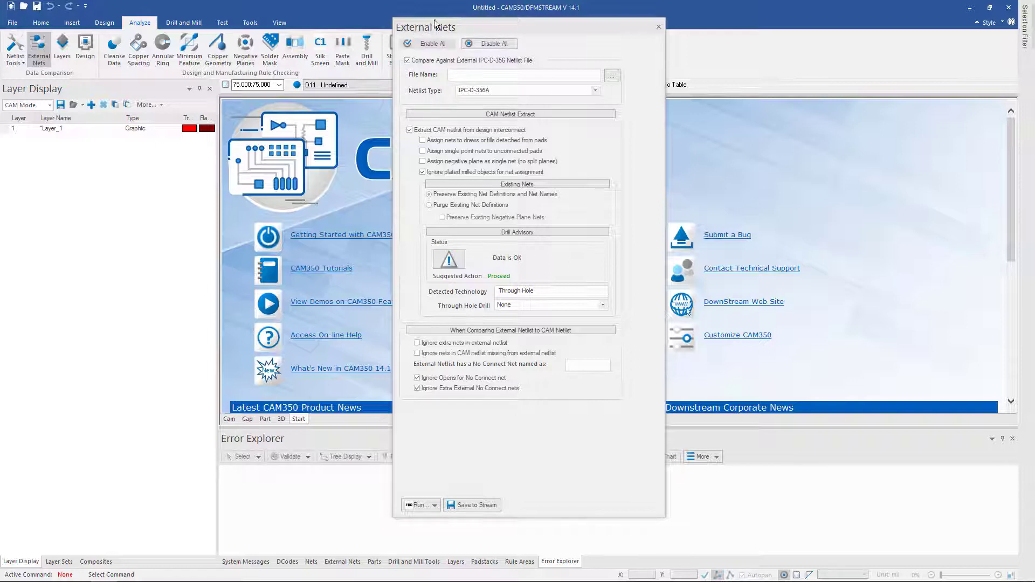
{"action": "left_click", "coordinate": [595, 90]}
{"action": "left_click", "coordinate": [632, 96]}
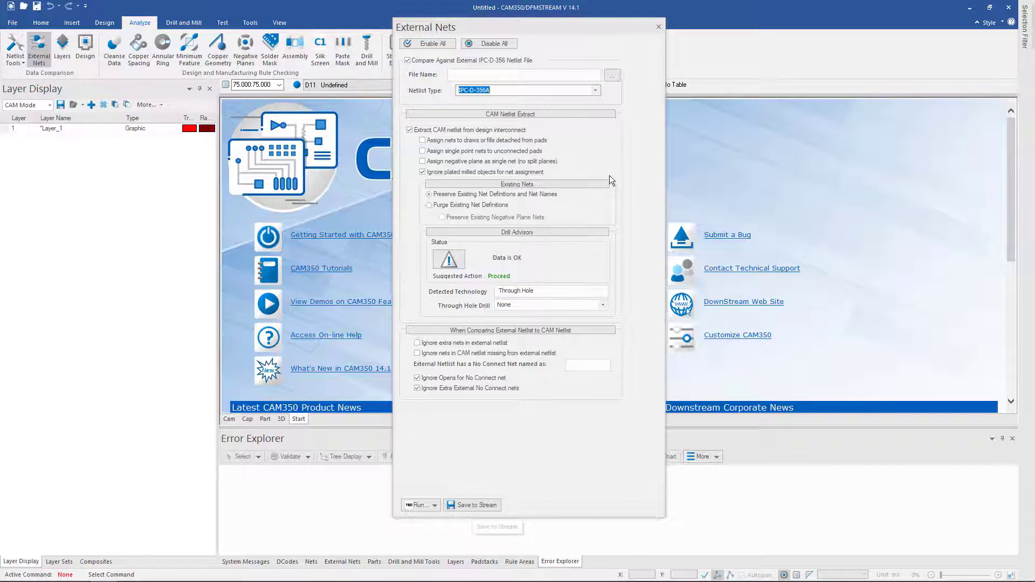
{"action": "left_click", "coordinate": [658, 27]}
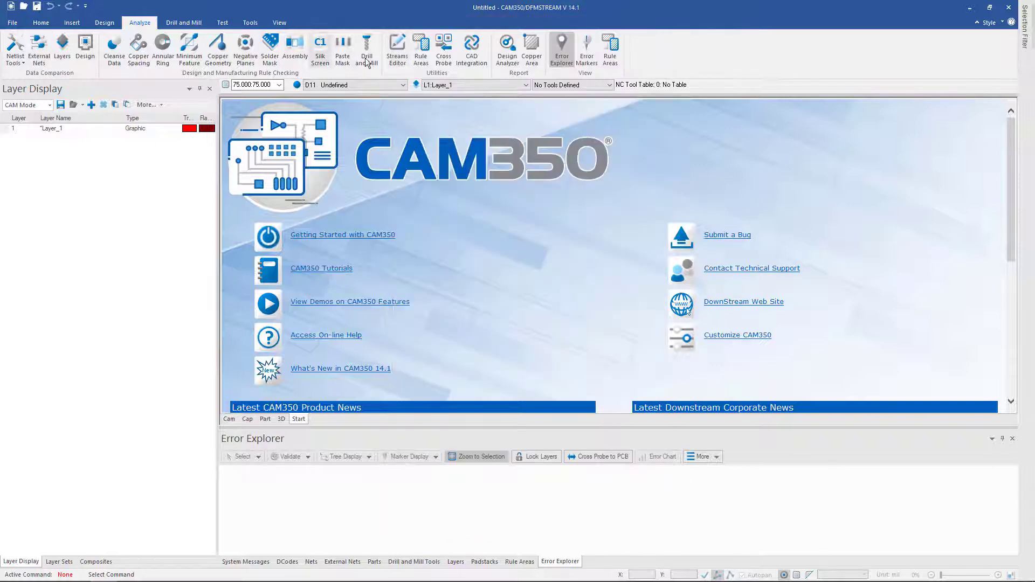
{"action": "left_click", "coordinate": [396, 58]}
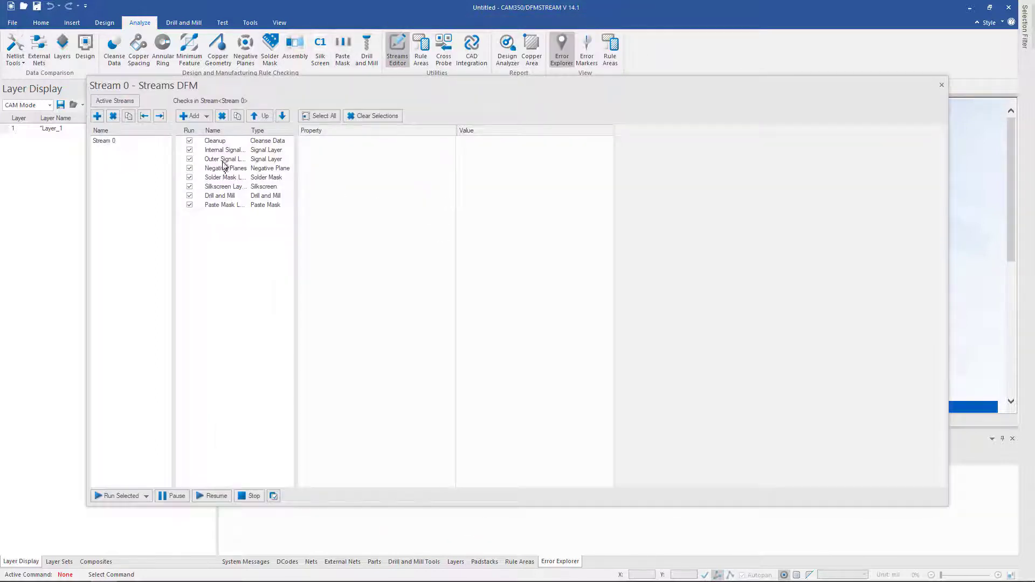
{"action": "left_click", "coordinate": [207, 116]}
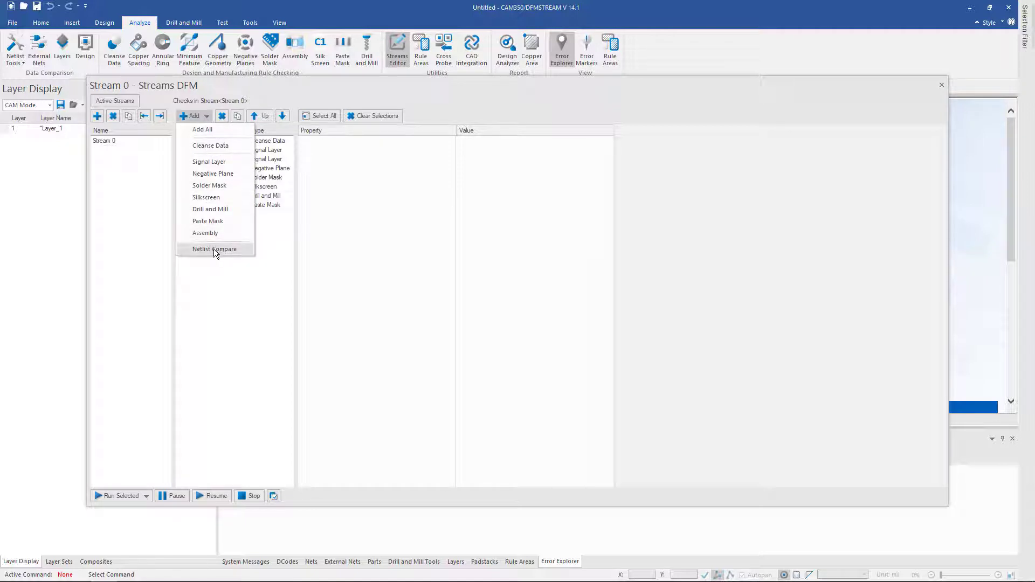
{"action": "left_click", "coordinate": [942, 87]}
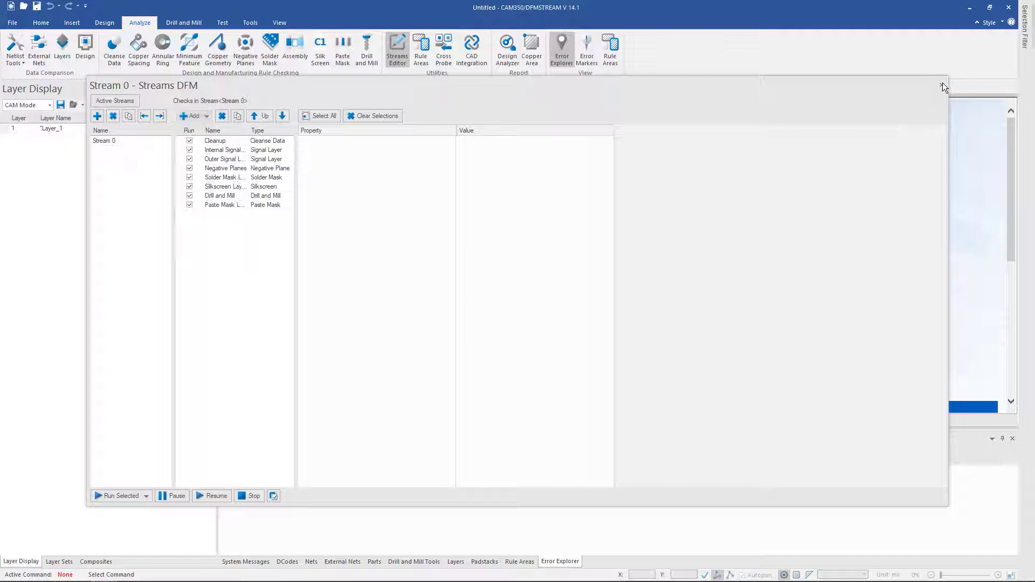
{"action": "left_click", "coordinate": [943, 86]}
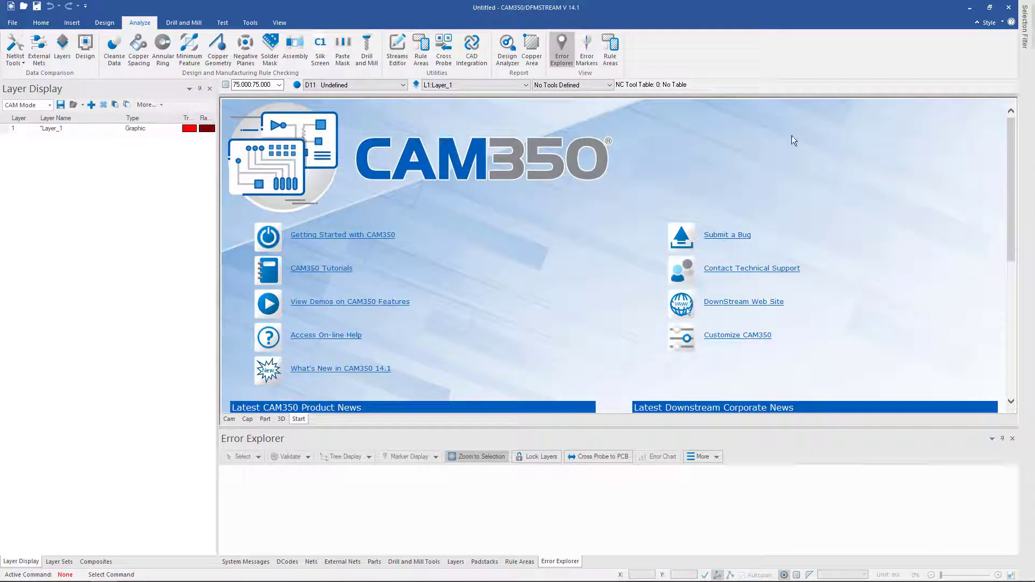
Step: Start an Automatic Import of the design files and maximize the window to see Layer Type Identification
{"action": "left_click", "coordinate": [12, 24]}
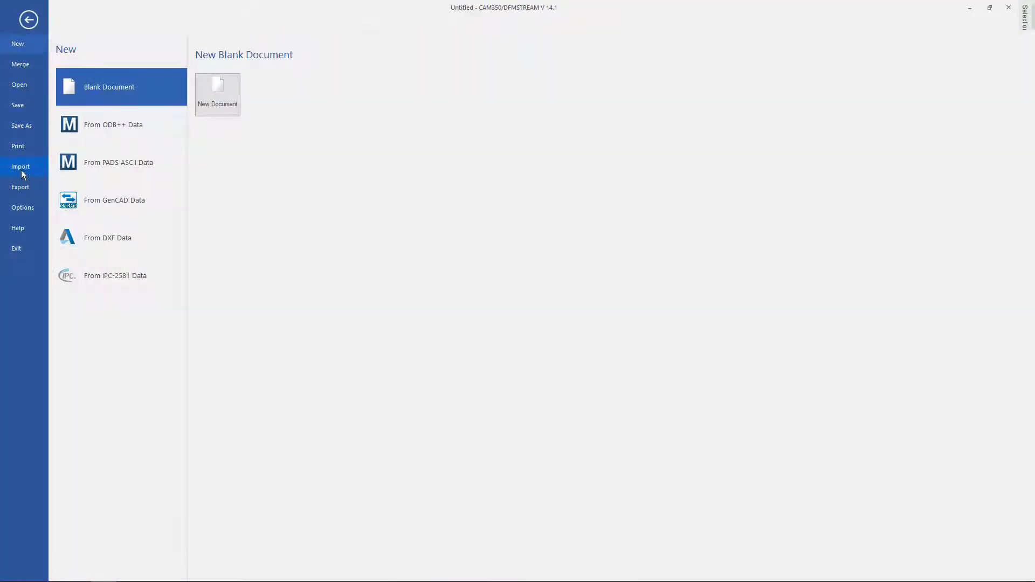
{"action": "left_click", "coordinate": [21, 168]}
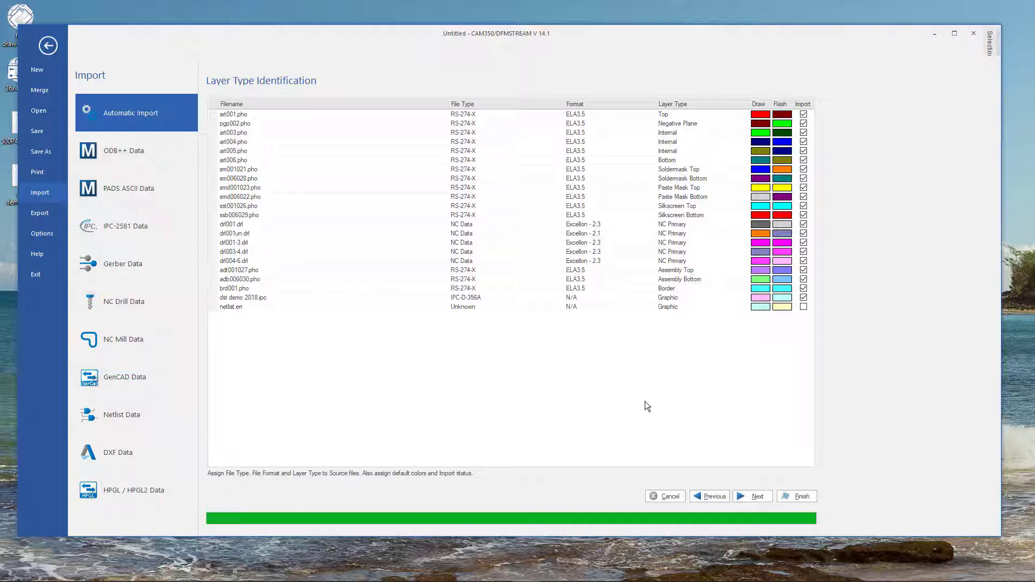
{"action": "key", "text": "super+Up"}
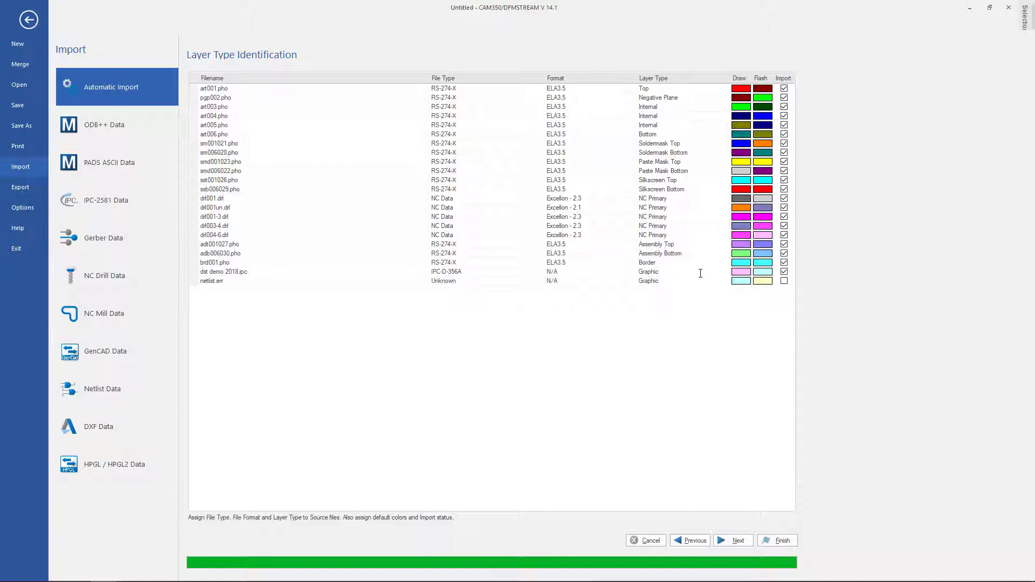
Step: In the layer stackup, make drl001-3 end at layer 3 and drl003-4 end at layer 4
{"action": "left_click", "coordinate": [732, 537]}
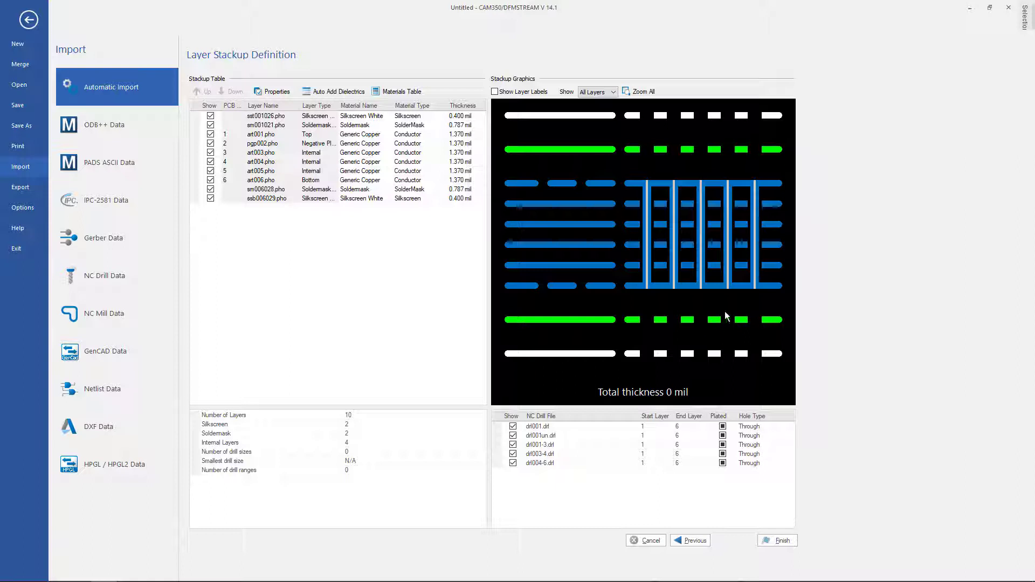
{"action": "left_click", "coordinate": [571, 447]}
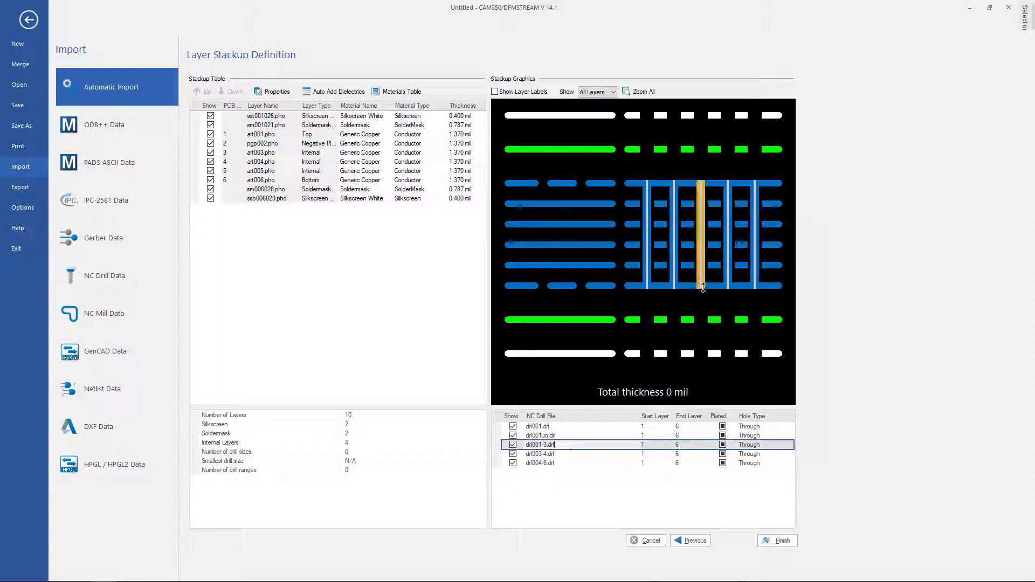
{"action": "left_click_drag", "start_coordinate": [703, 288], "coordinate": [729, 225]}
{"action": "left_click", "coordinate": [730, 221]}
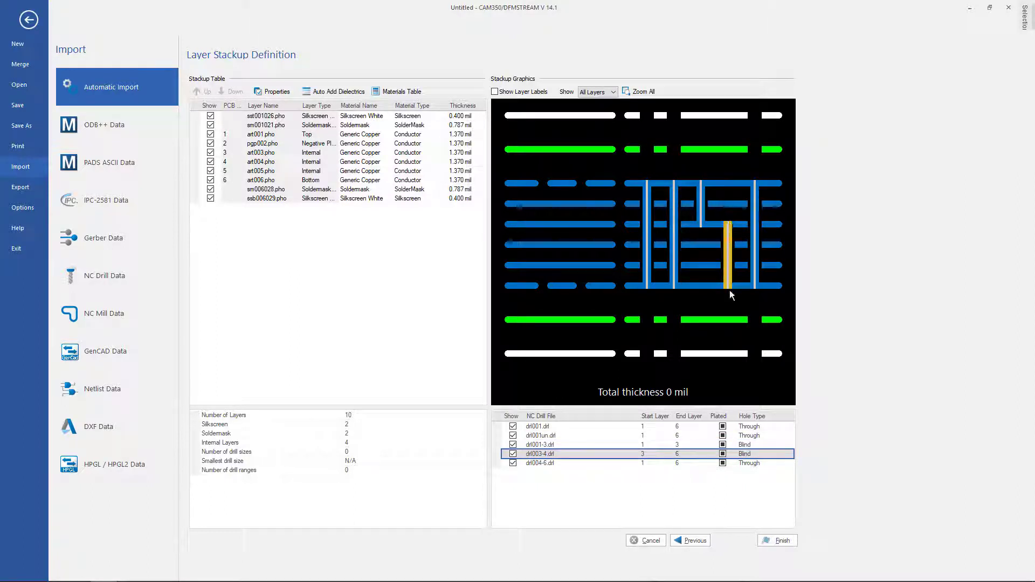
{"action": "left_click_drag", "start_coordinate": [730, 291], "coordinate": [753, 246]}
{"action": "left_click", "coordinate": [754, 261]}
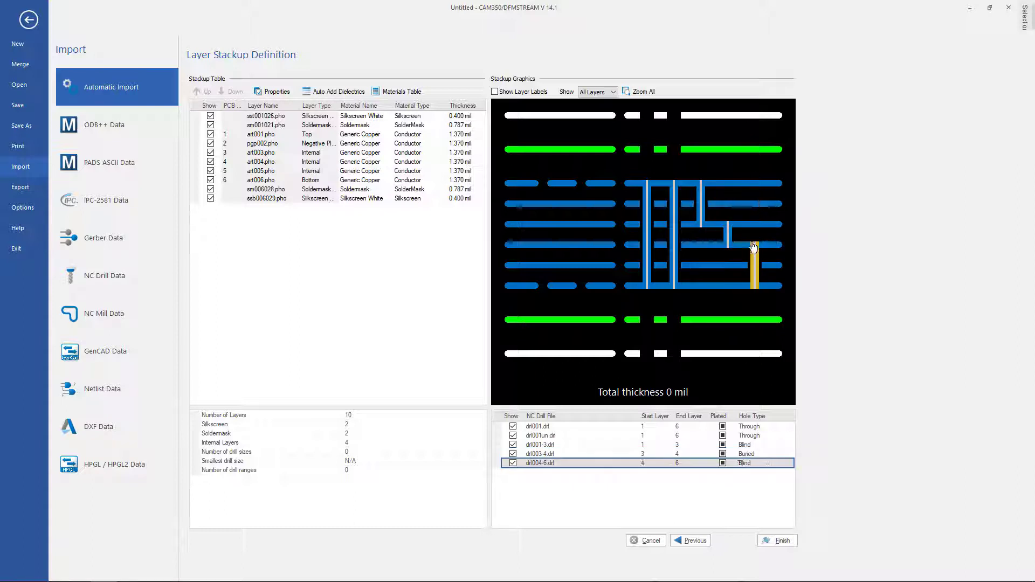
Step: Mark drl001un unplated, keep drl001-3, drl003-4 and drl004-6 plated, and finish the import
{"action": "left_click", "coordinate": [724, 427]}
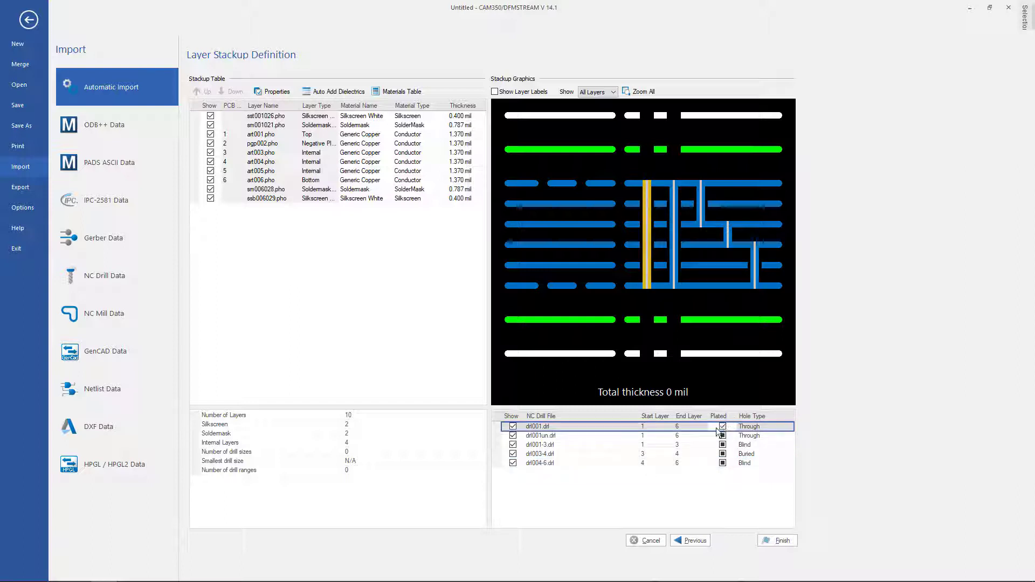
{"action": "left_click", "coordinate": [723, 436]}
{"action": "left_click", "coordinate": [722, 446]}
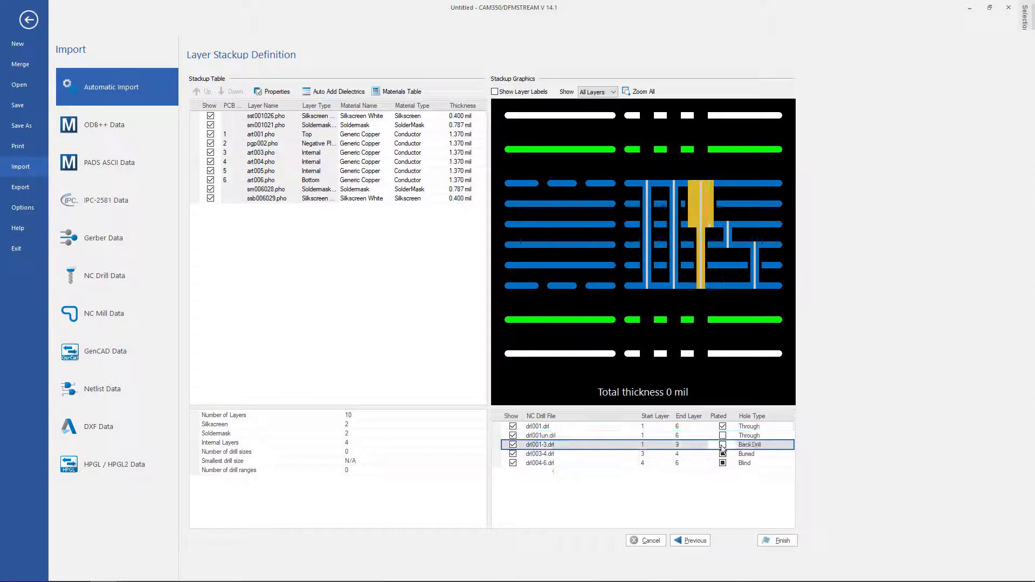
{"action": "left_click", "coordinate": [722, 454]}
{"action": "left_click", "coordinate": [723, 454]}
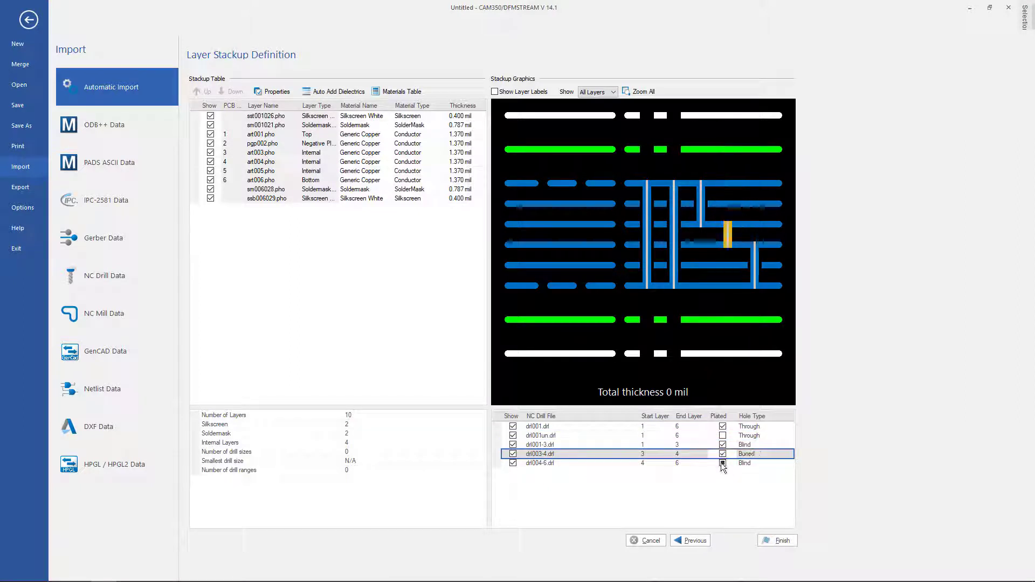
{"action": "left_click", "coordinate": [722, 463]}
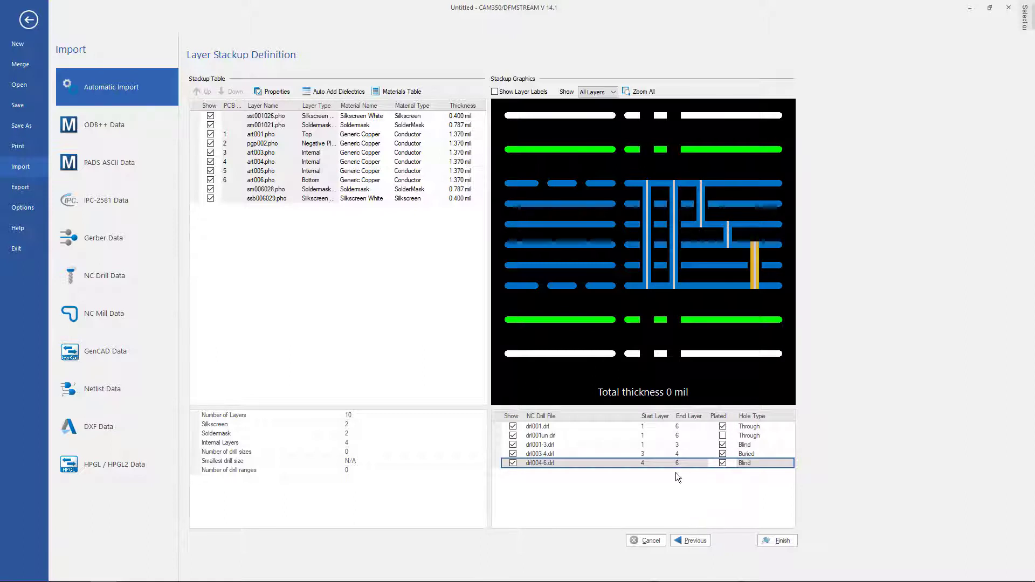
{"action": "left_click", "coordinate": [780, 541]}
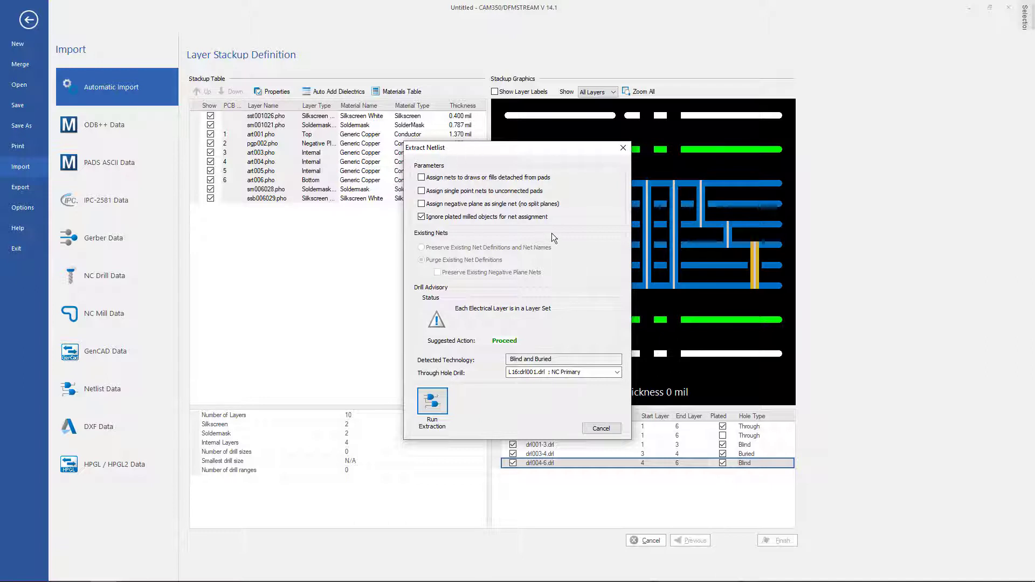
Step: Run the netlist extraction and let the full 20-layer board load
{"action": "left_click", "coordinate": [433, 405]}
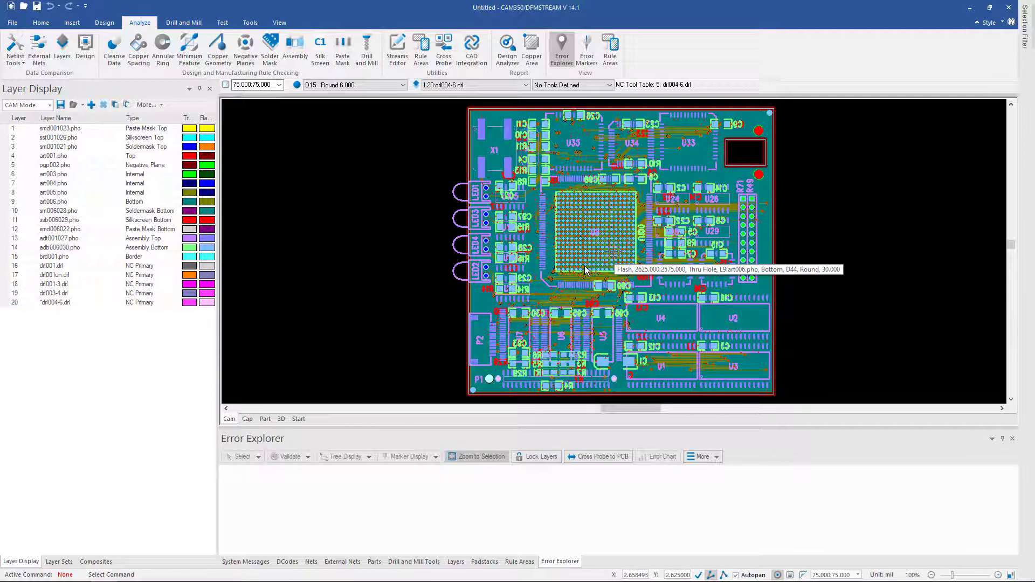
Step: Run the External Nets comparison on the entire design, continuing past the missing-filename error
{"action": "left_click", "coordinate": [38, 57]}
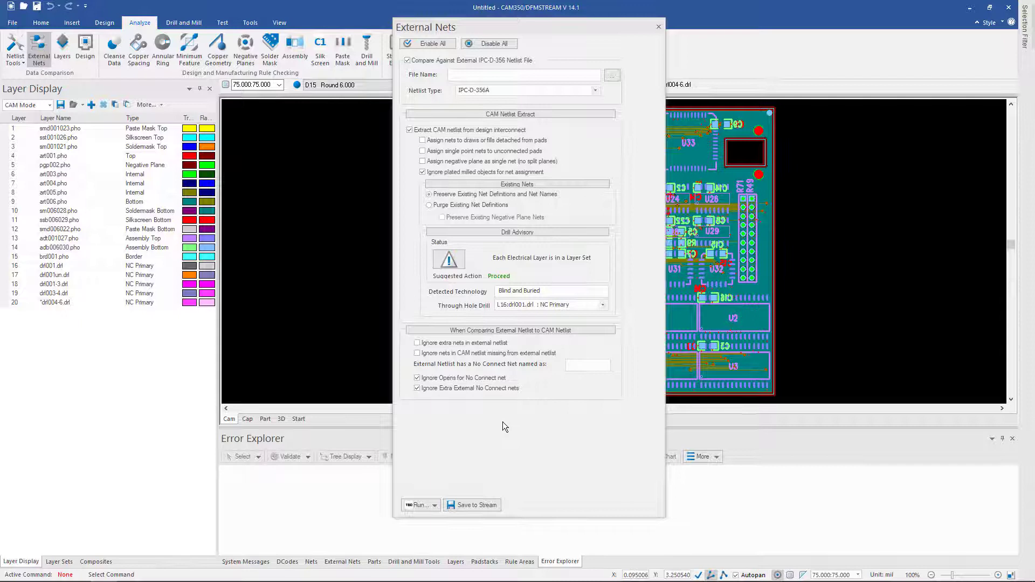
{"action": "left_click", "coordinate": [435, 505]}
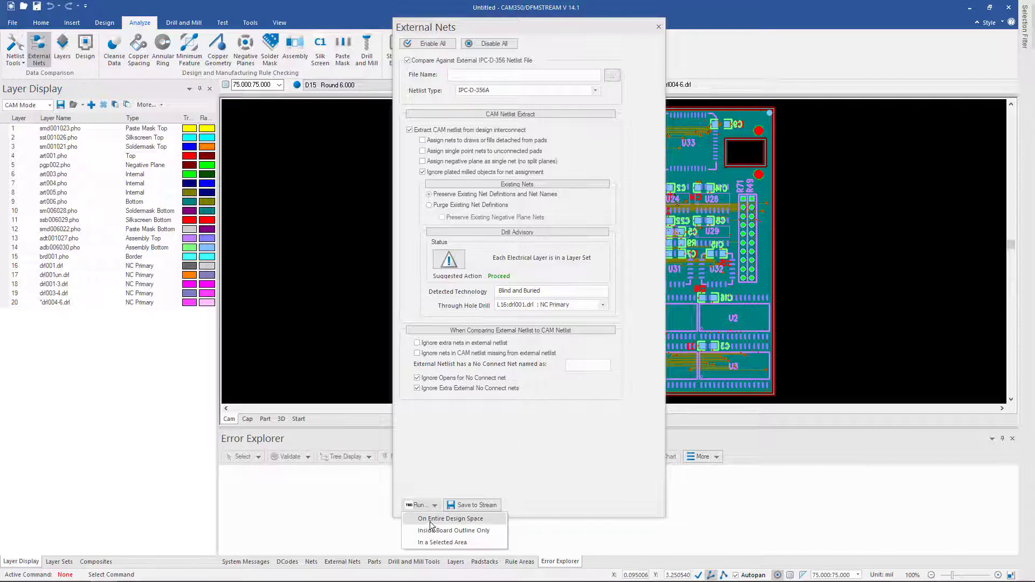
{"action": "left_click", "coordinate": [429, 521]}
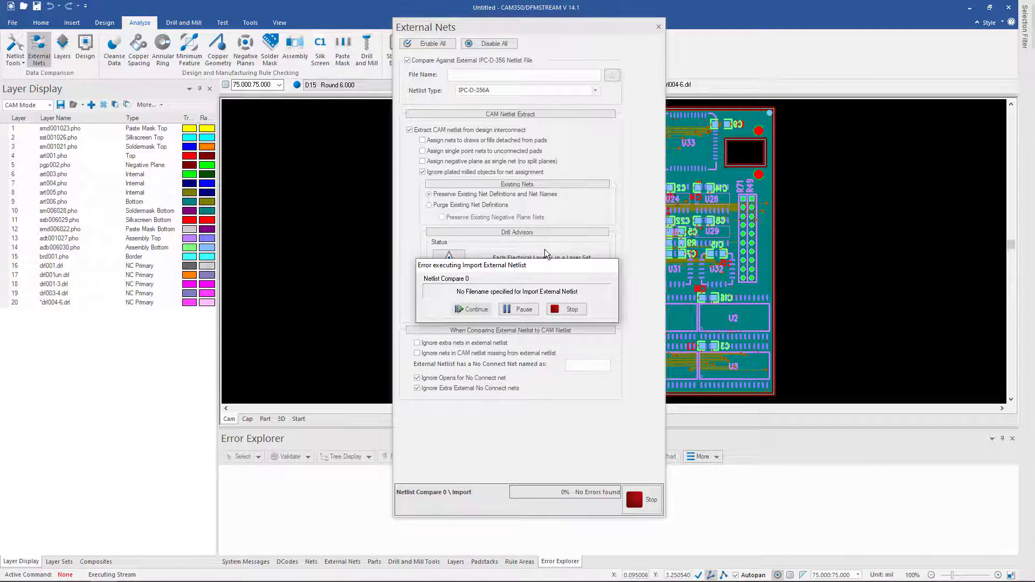
{"action": "left_click", "coordinate": [474, 310]}
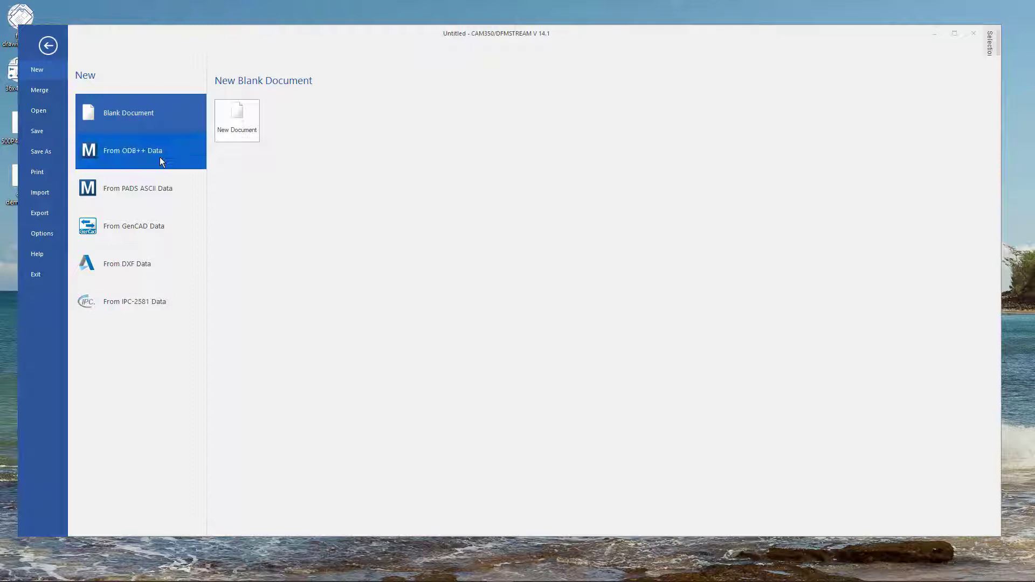
Step: Open dst demo.xml as a new document from IPC-2581 data
{"action": "left_click", "coordinate": [139, 302]}
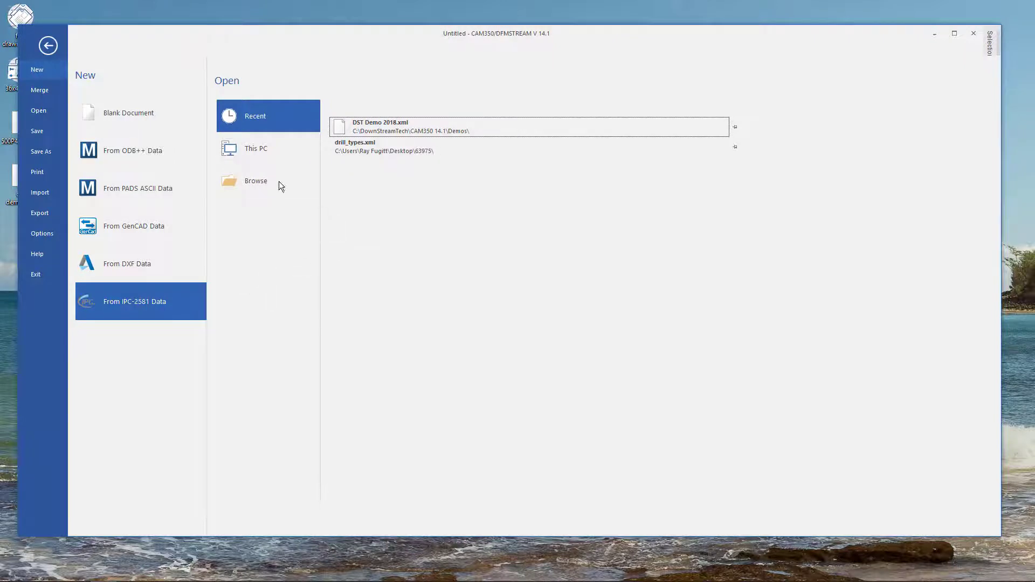
{"action": "left_click", "coordinate": [278, 182]}
{"action": "left_click", "coordinate": [189, 159]}
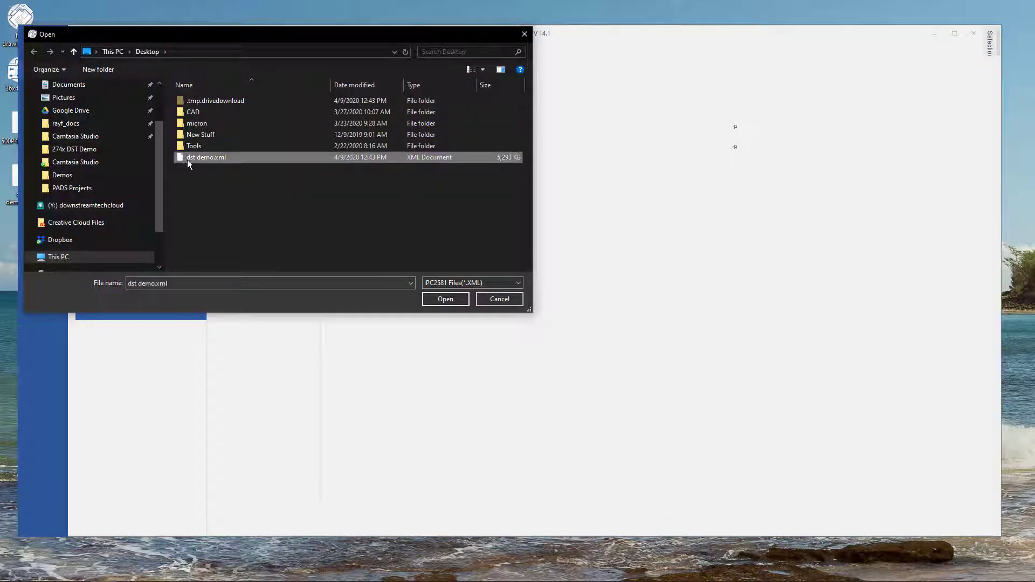
{"action": "left_click", "coordinate": [455, 300]}
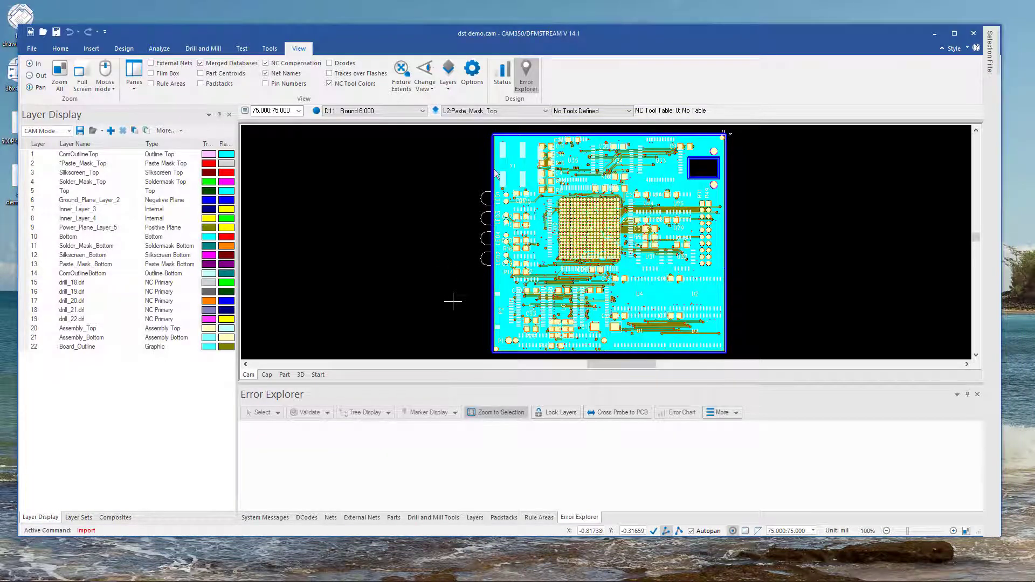
Step: Extract the CAM netlist without IPC-D-356 comparison, inside the board outline only, and accept no errors
{"action": "left_click", "coordinate": [160, 48]}
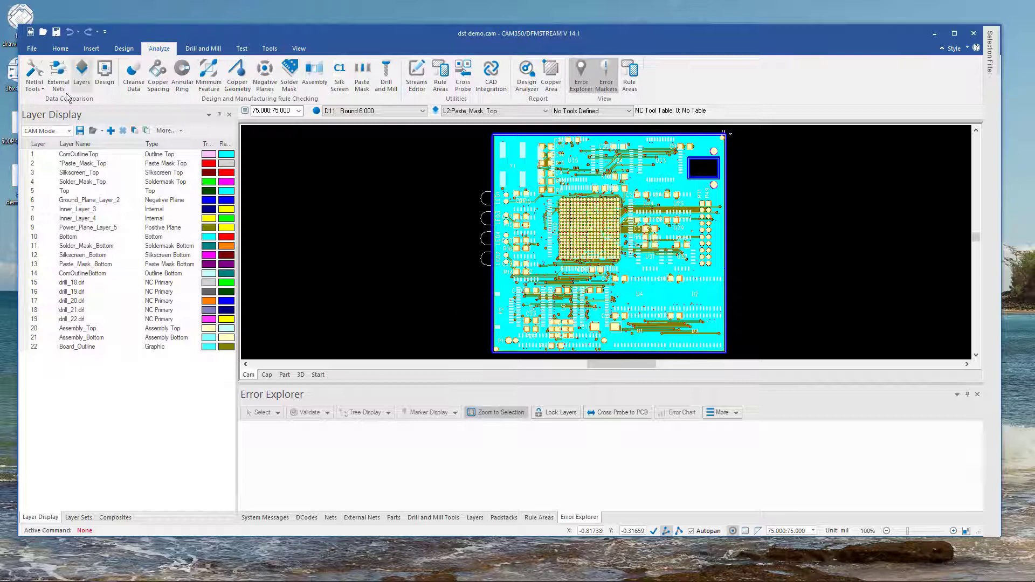
{"action": "left_click", "coordinate": [59, 75]}
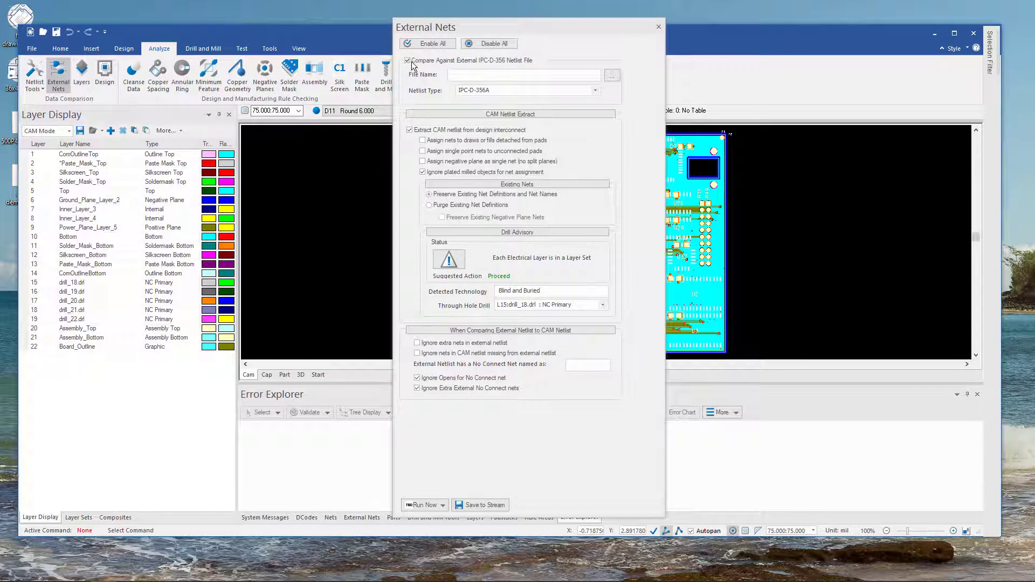
{"action": "left_click", "coordinate": [409, 130]}
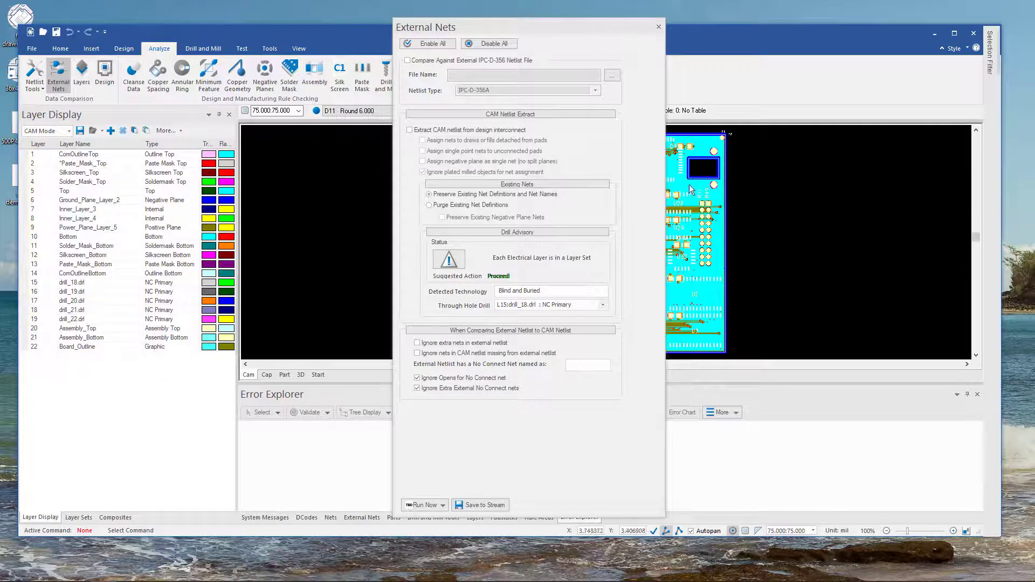
{"action": "left_click", "coordinate": [409, 130]}
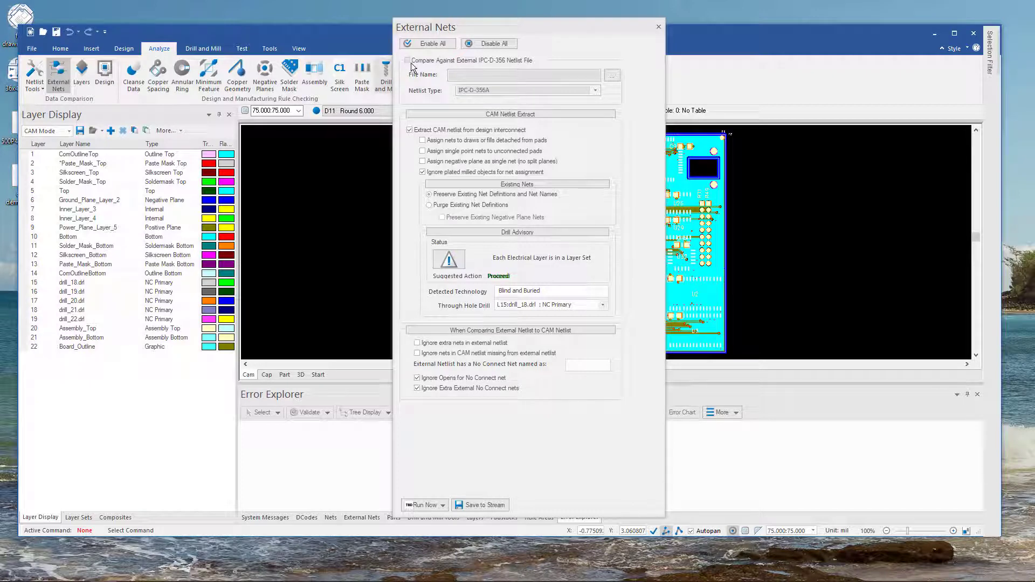
{"action": "left_click", "coordinate": [441, 505]}
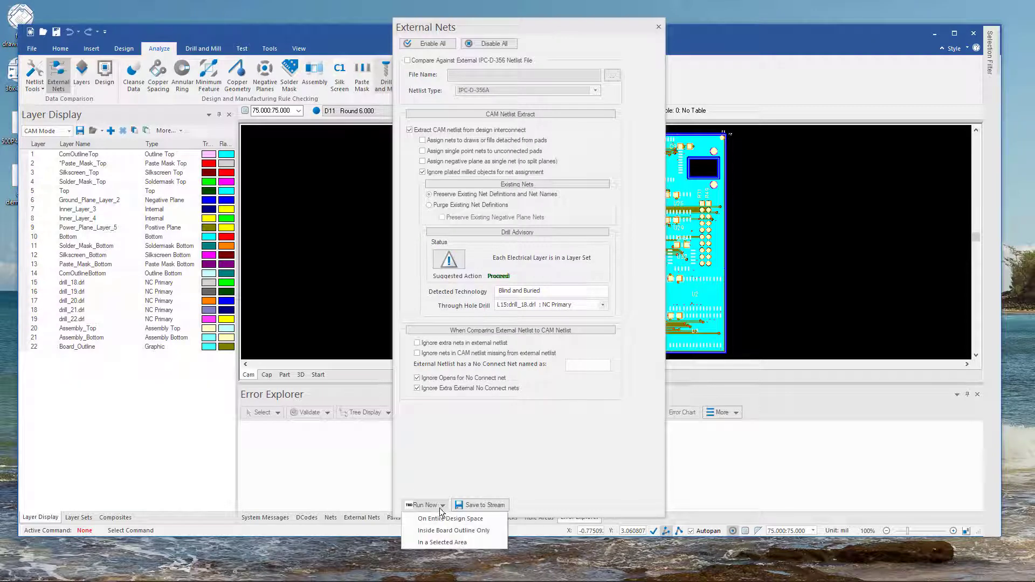
{"action": "left_click", "coordinate": [441, 531]}
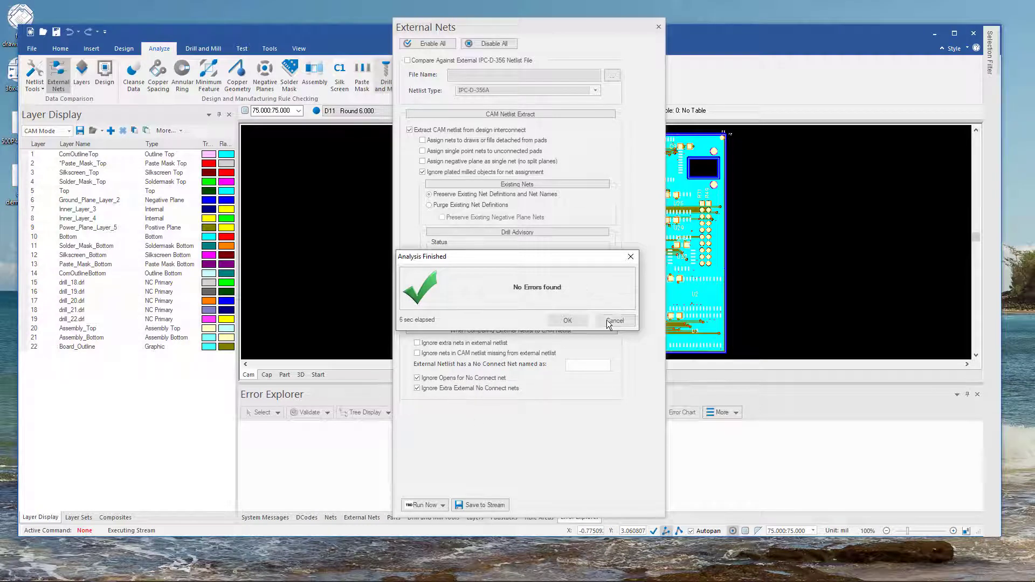
{"action": "left_click", "coordinate": [567, 321]}
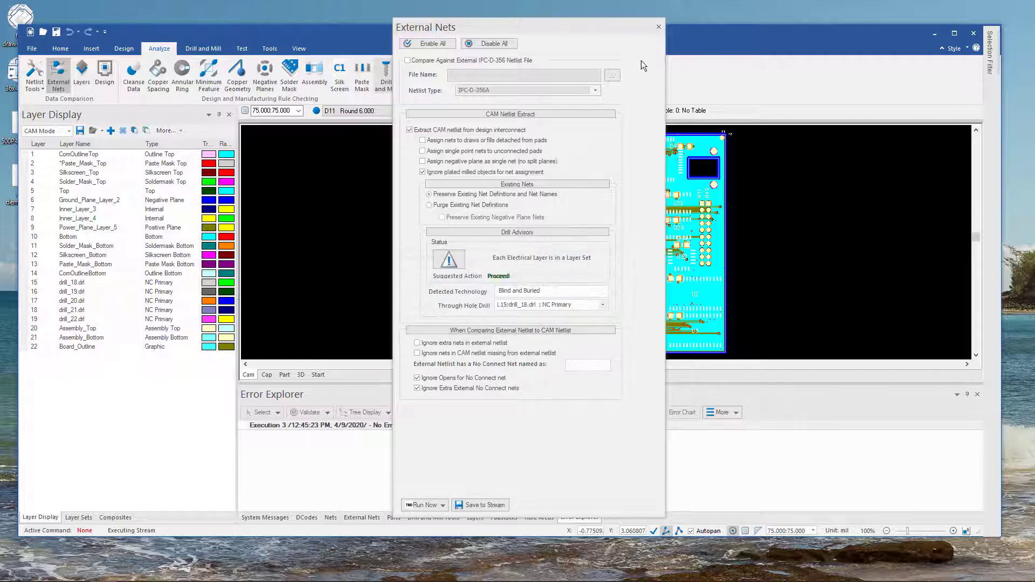
{"action": "left_click", "coordinate": [659, 26]}
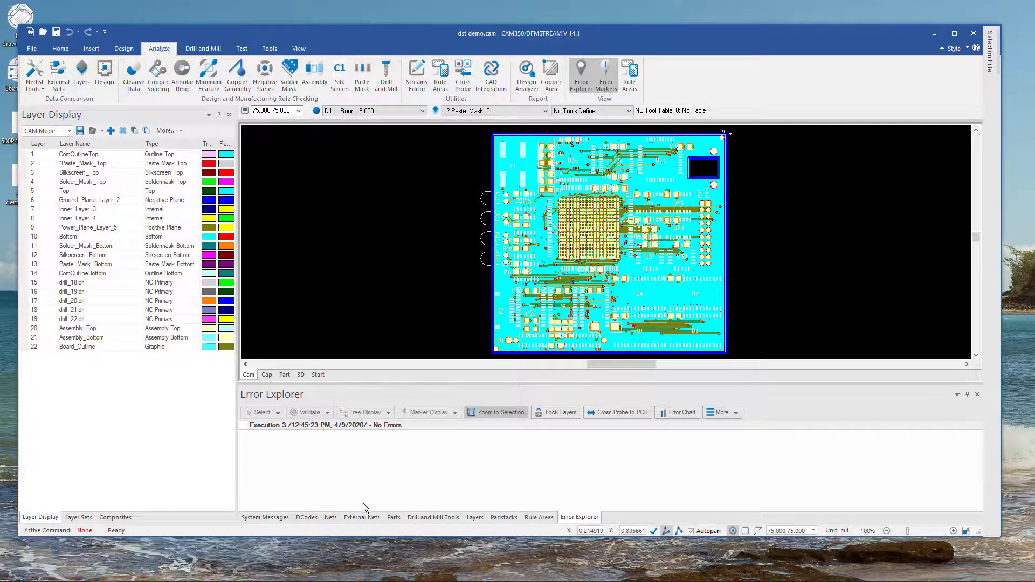
Step: Switch between the extracted Nets and External Nets lists, then bring up Netlist Tools
{"action": "left_click", "coordinate": [334, 517]}
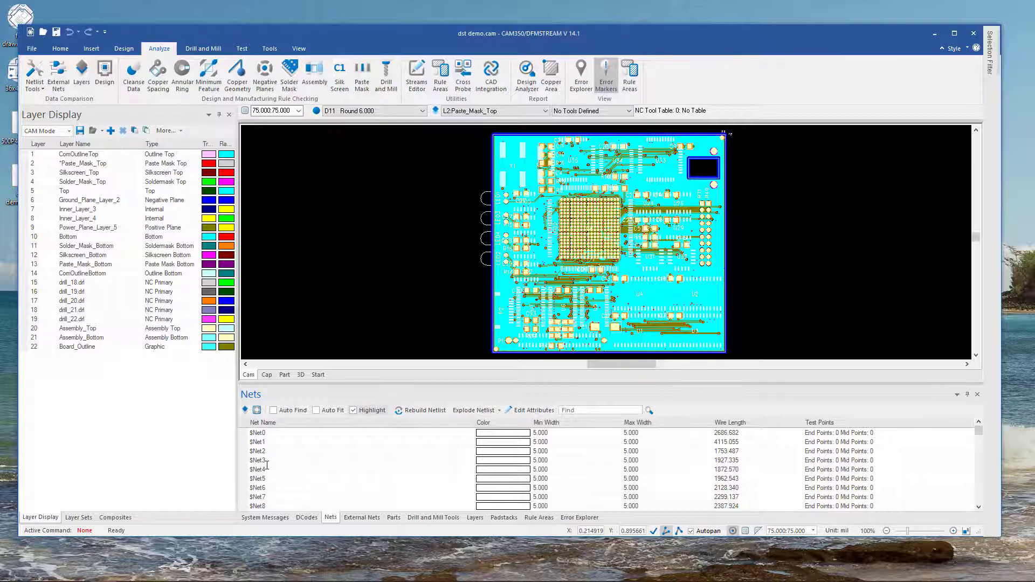
{"action": "left_click", "coordinate": [360, 517]}
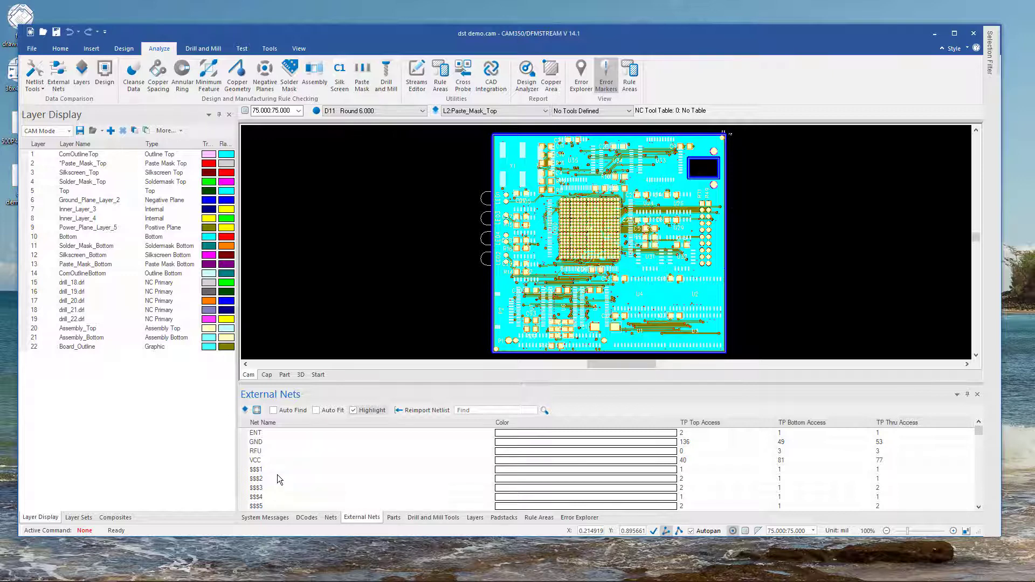
{"action": "left_click", "coordinate": [330, 518]}
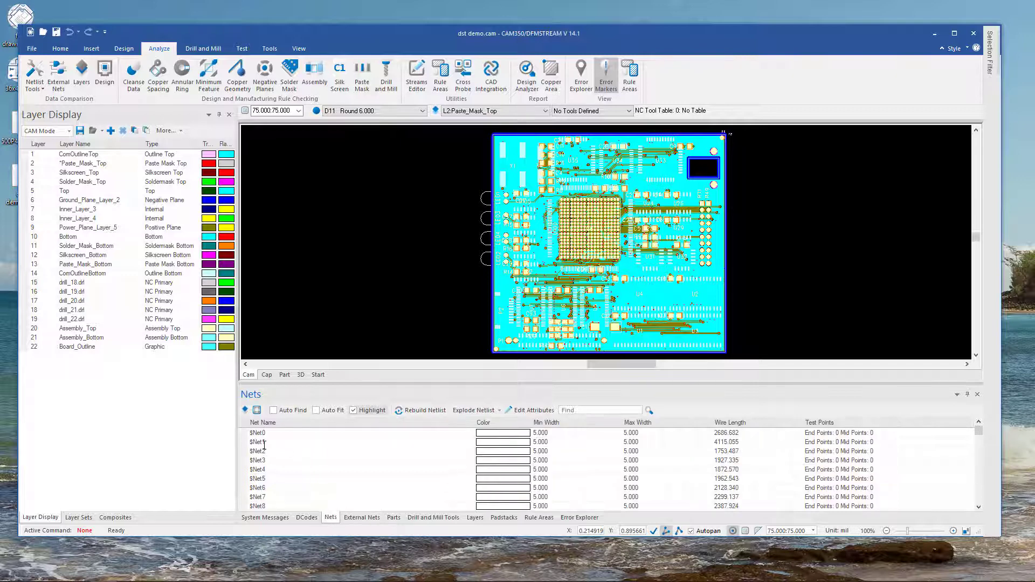
{"action": "left_click", "coordinate": [371, 518]}
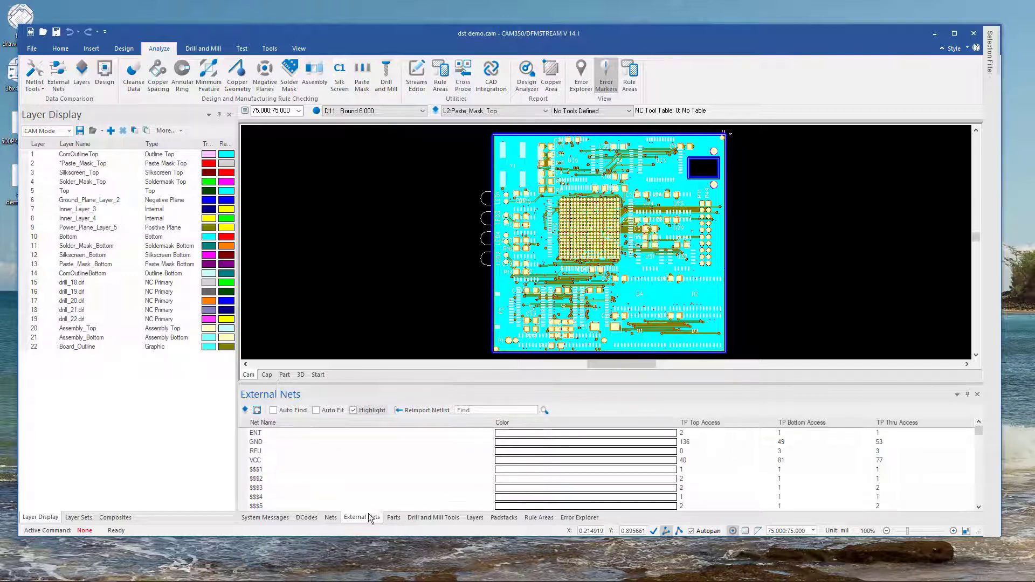
{"action": "left_click", "coordinate": [36, 86]}
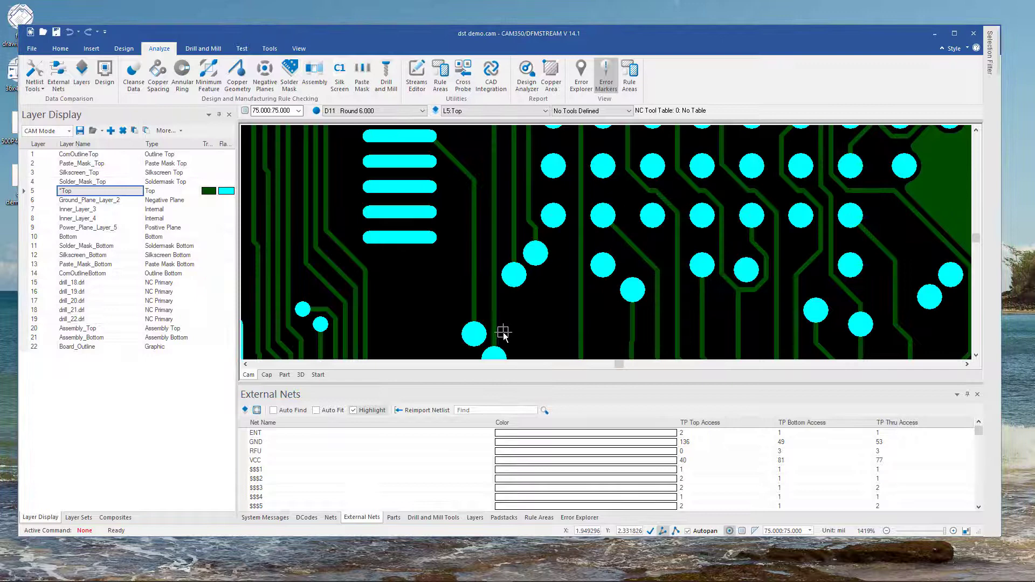
{"action": "mouse_move", "coordinate": [503, 332]}
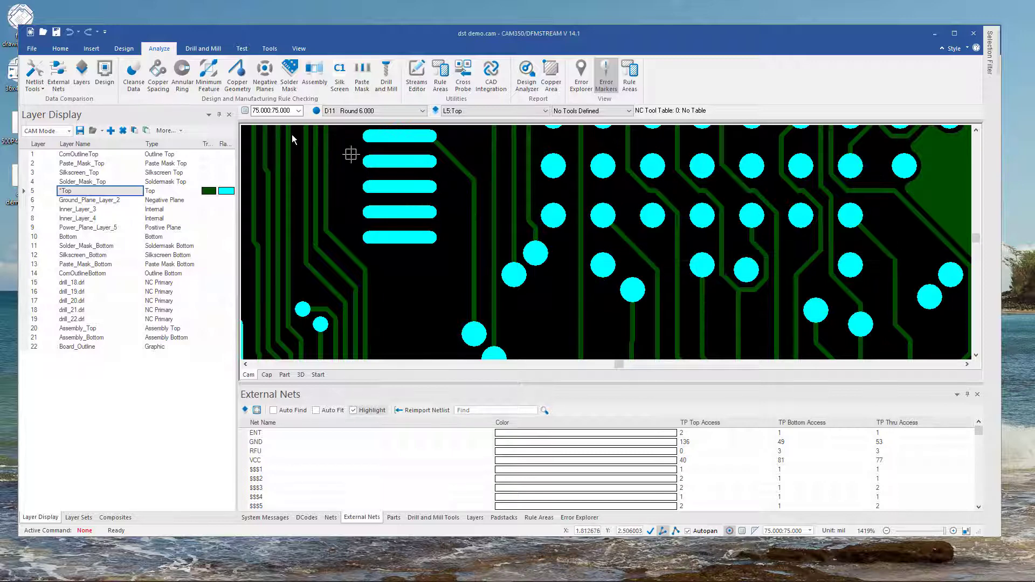
Step: Delete the diagonal trace segment running into the upper pad row, leaving an open
{"action": "left_click", "coordinate": [123, 49]}
{"action": "left_click", "coordinate": [101, 87]}
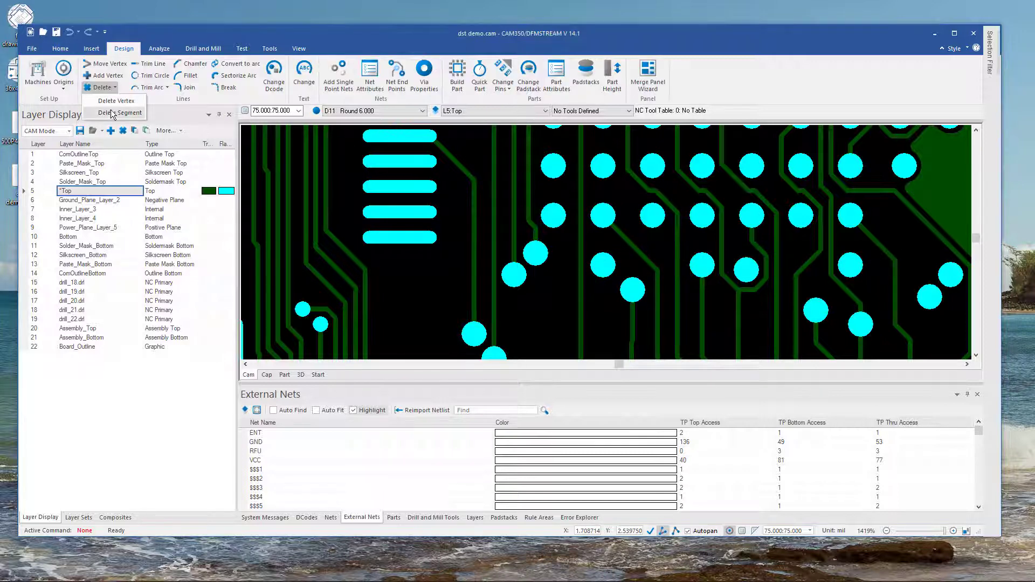
{"action": "left_click", "coordinate": [112, 113]}
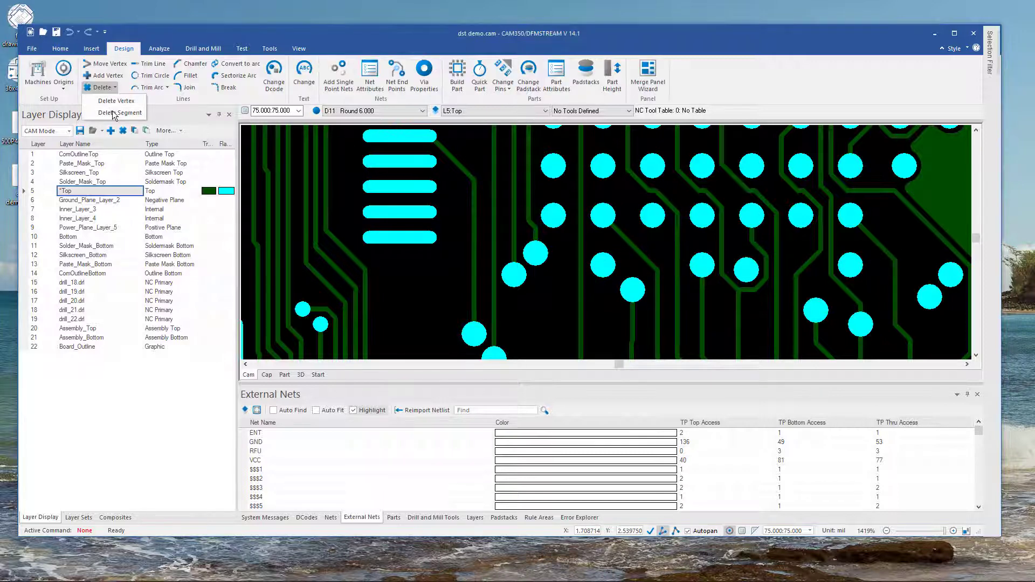
{"action": "left_click", "coordinate": [632, 246]}
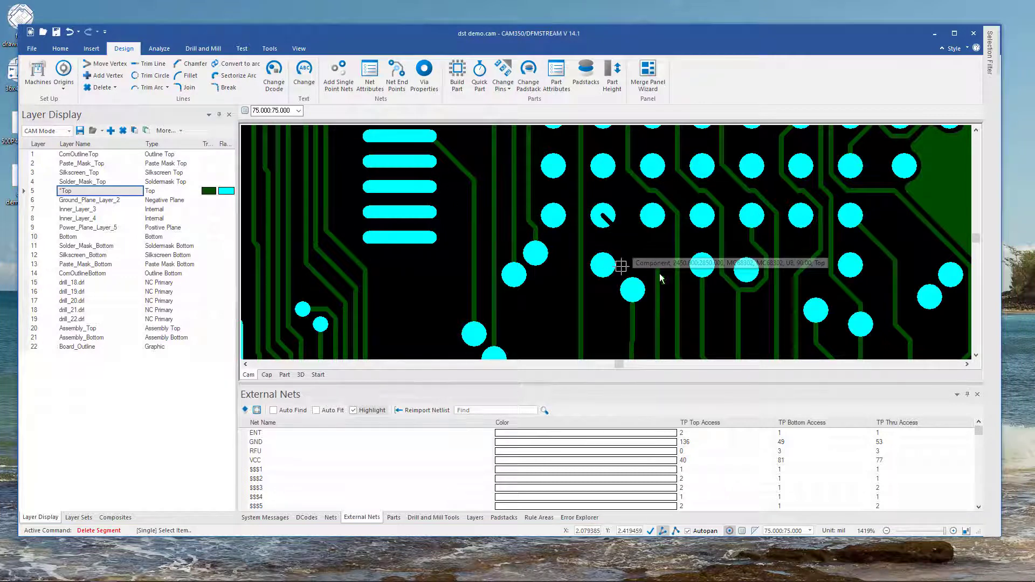
{"action": "key", "text": "Escape"}
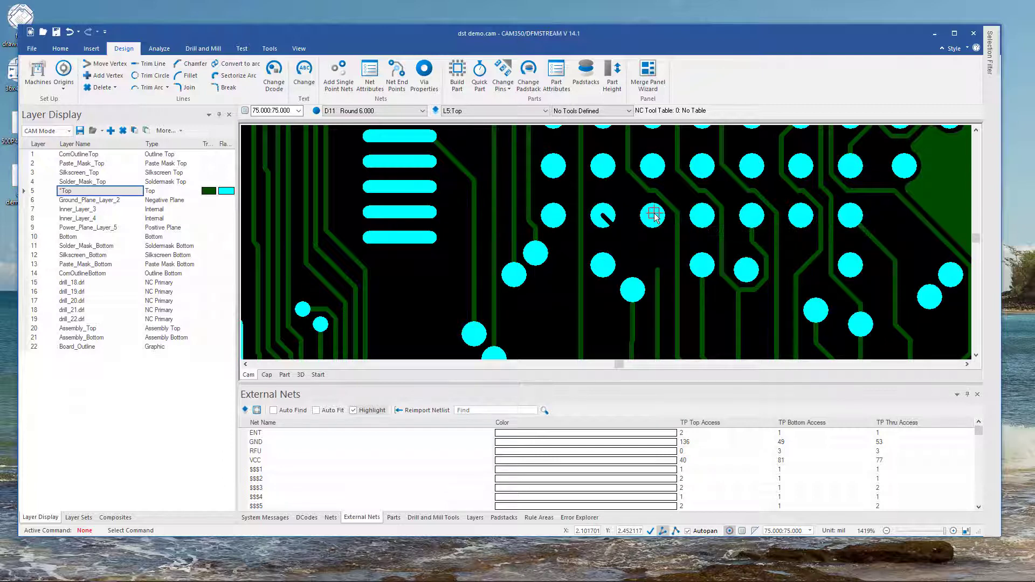
Step: Query the neighbouring vertical trace, which is on net $Net134 with D24 Round 5.000
{"action": "key", "text": "q"}
{"action": "left_click", "coordinate": [658, 285]}
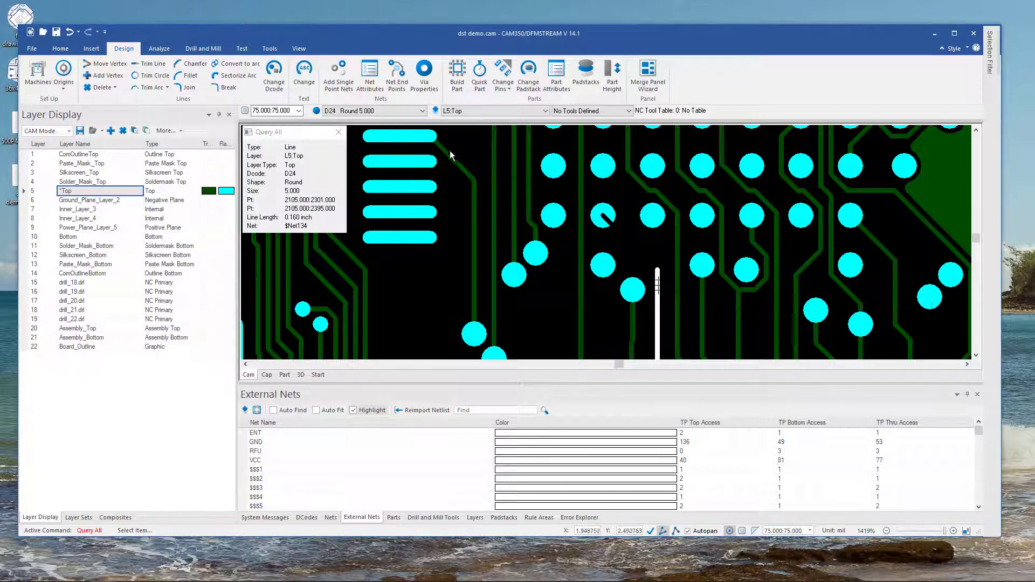
{"action": "left_click", "coordinate": [339, 138]}
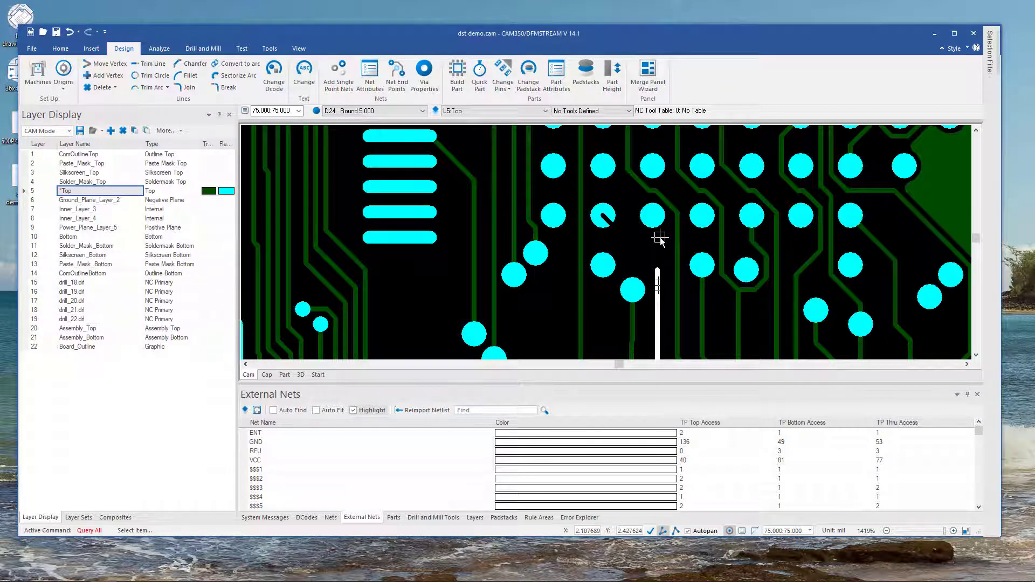
{"action": "key", "text": "Escape"}
{"action": "mouse_move", "coordinate": [643, 256]}
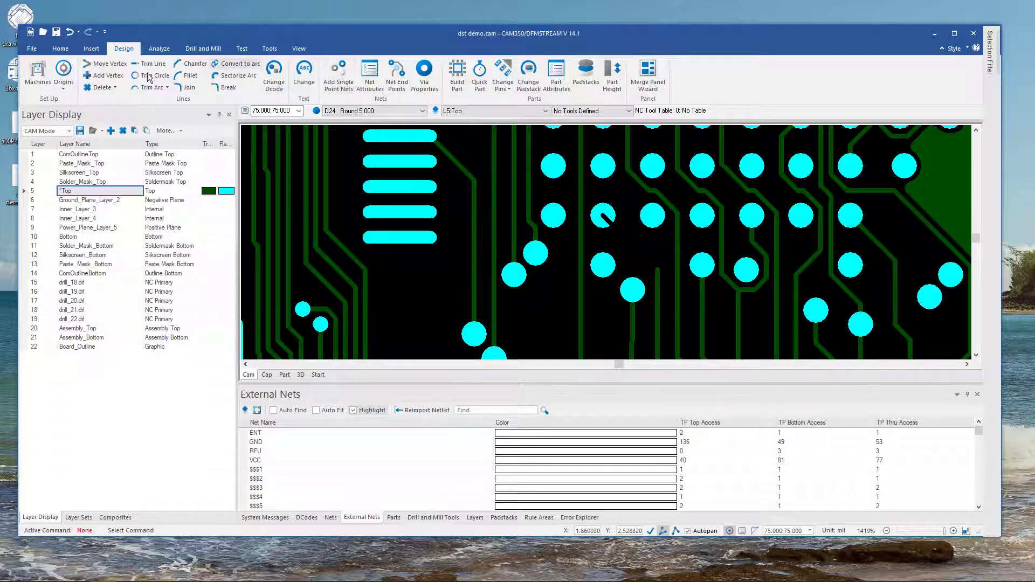
Step: Draw a snapped Top-layer line from the vertical trace's end to the pad above it
{"action": "left_click", "coordinate": [95, 50]}
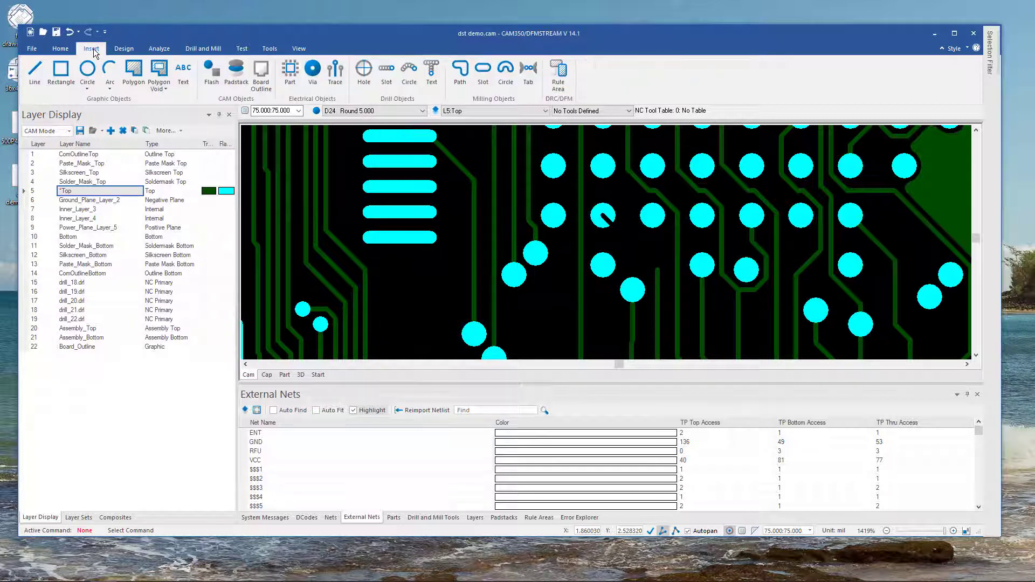
{"action": "left_click", "coordinate": [35, 73]}
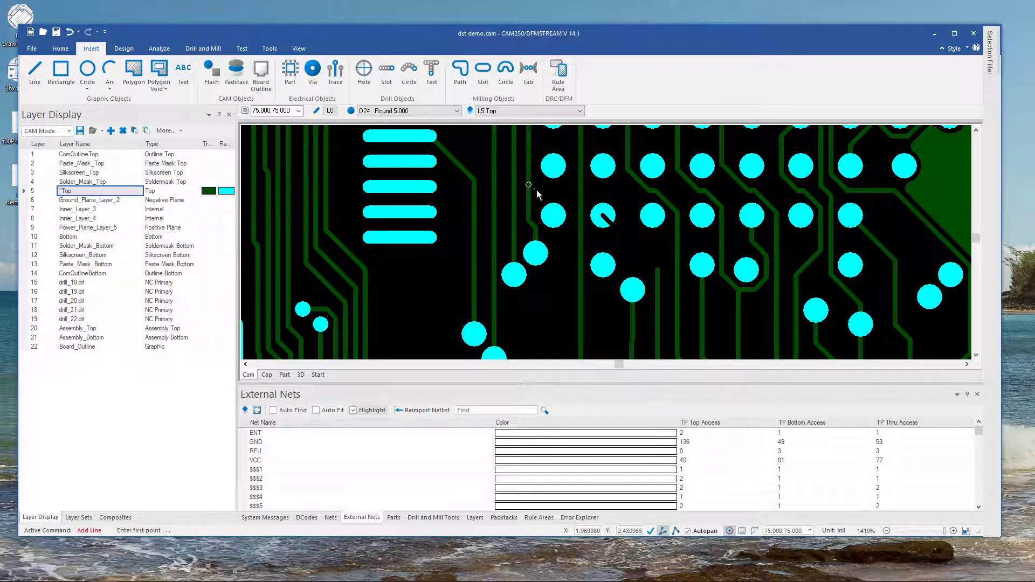
{"action": "left_click", "coordinate": [729, 531]}
{"action": "left_click", "coordinate": [657, 269]}
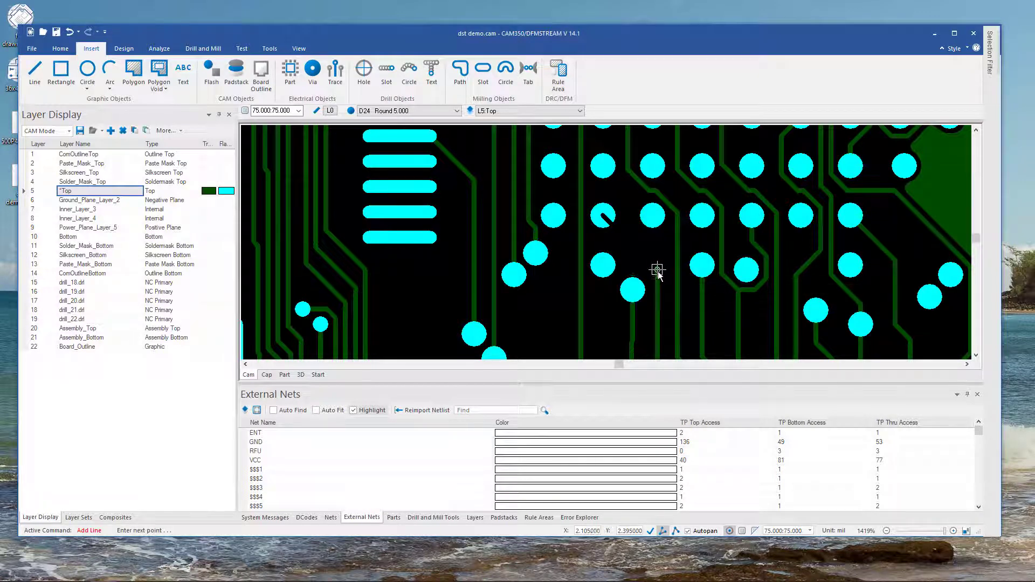
{"action": "left_click", "coordinate": [653, 216]}
{"action": "right_click", "coordinate": [652, 215]}
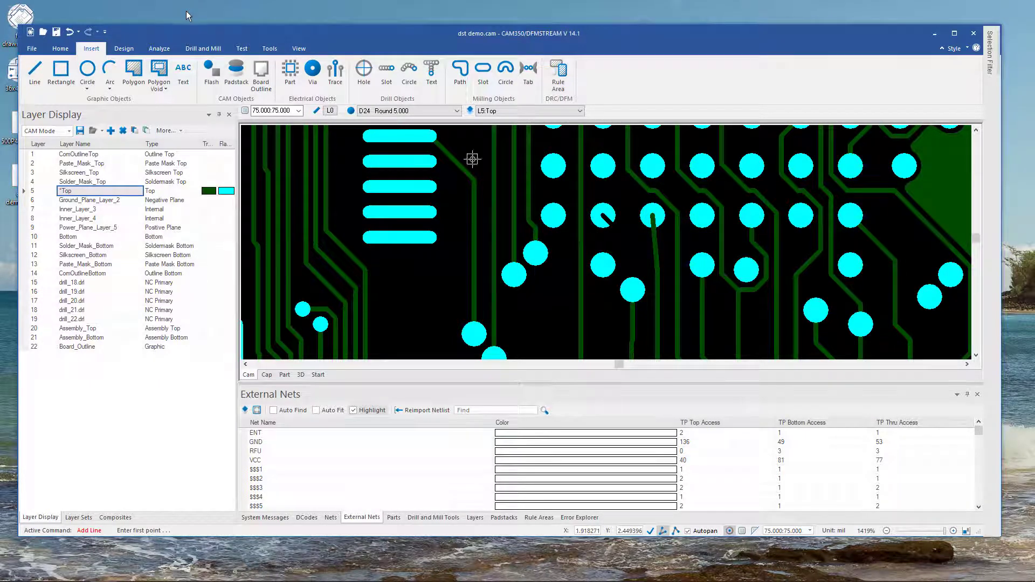
Step: Rerun the netlist comparison inside the board outline only and view its results in Error Explorer
{"action": "left_click", "coordinate": [158, 49]}
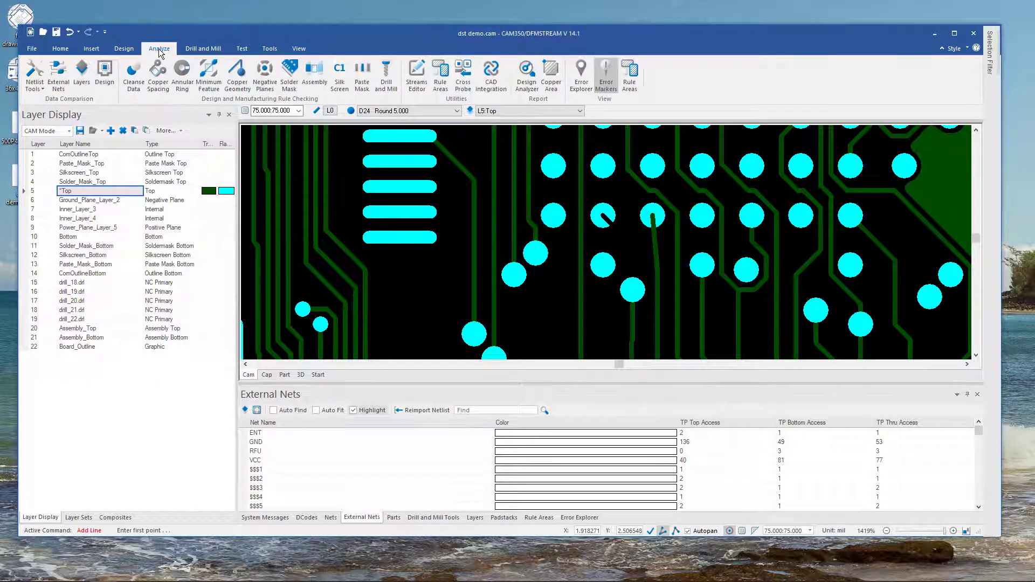
{"action": "left_click", "coordinate": [58, 73]}
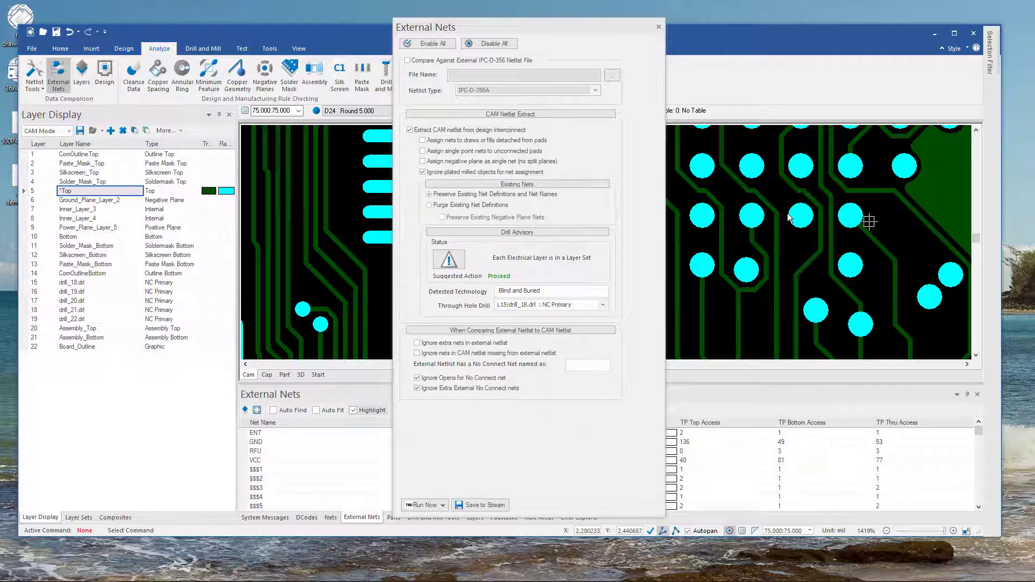
{"action": "left_click", "coordinate": [444, 506]}
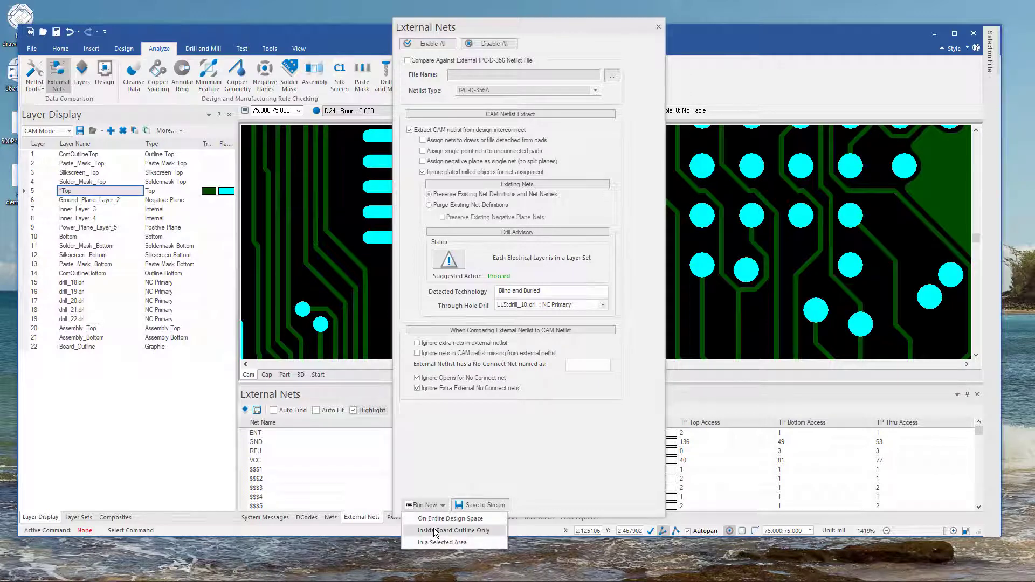
{"action": "left_click", "coordinate": [437, 533]}
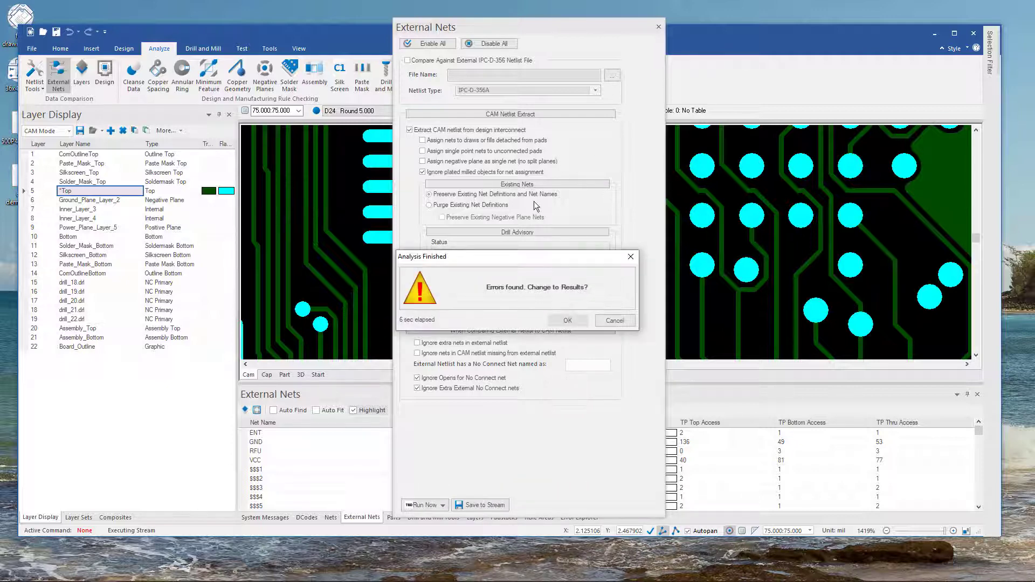
{"action": "left_click", "coordinate": [567, 321]}
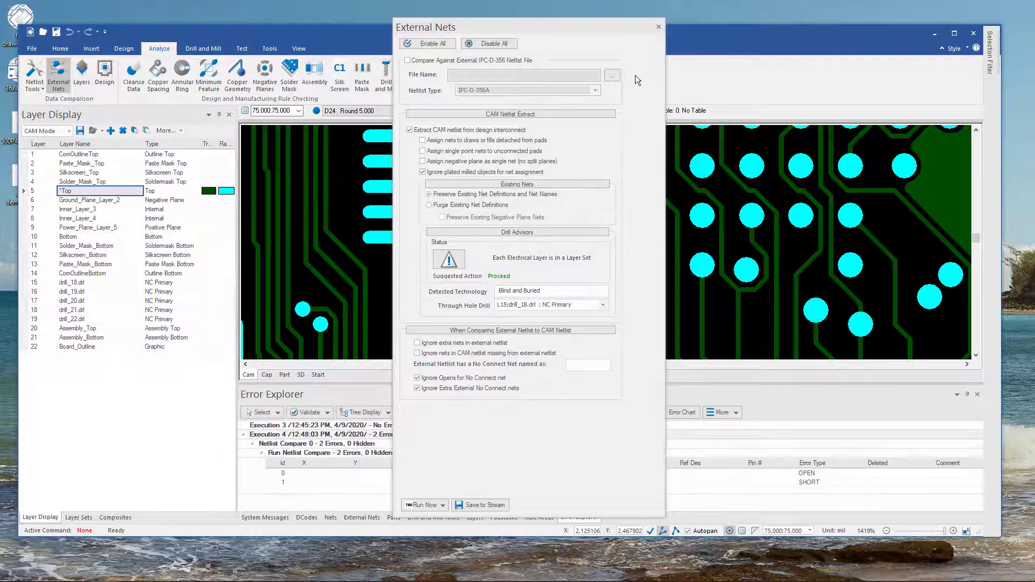
Step: Close the External Nets settings, zoom to the OPEN error, and hide the Bottom layer
{"action": "left_click", "coordinate": [658, 25]}
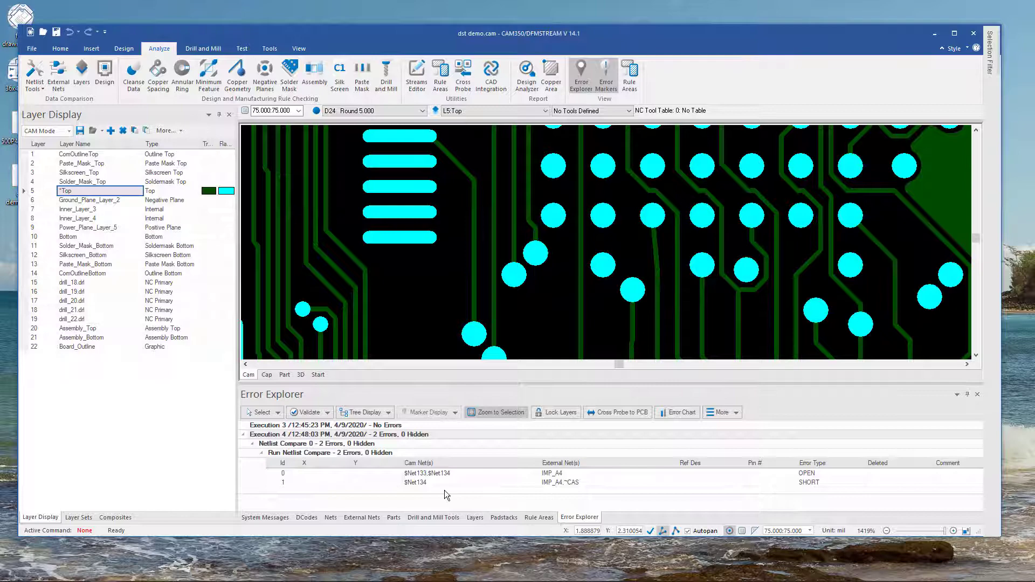
{"action": "left_click", "coordinate": [421, 475]}
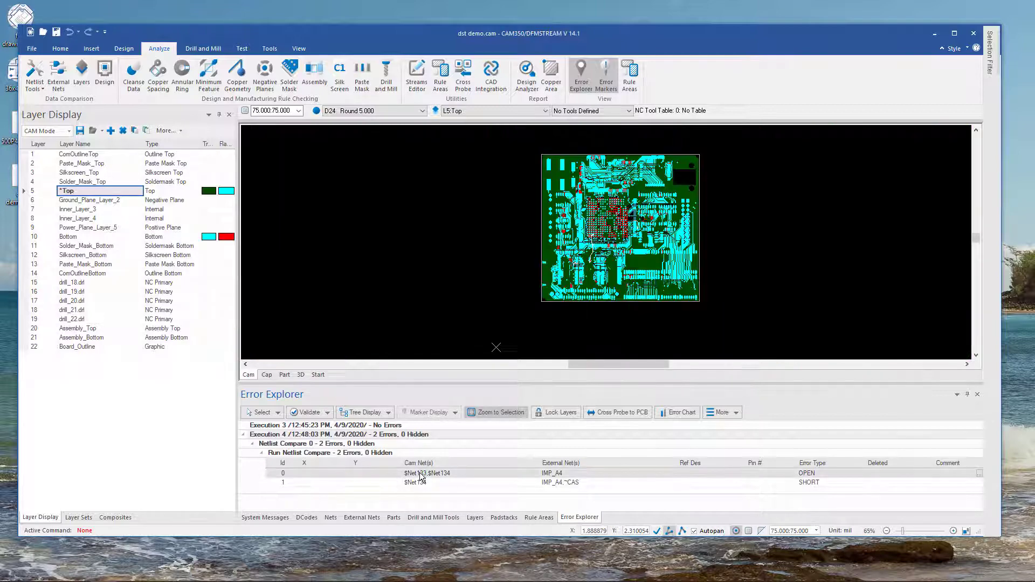
{"action": "scroll", "coordinate": [591, 263], "scroll_direction": "up", "scroll_amount": 4}
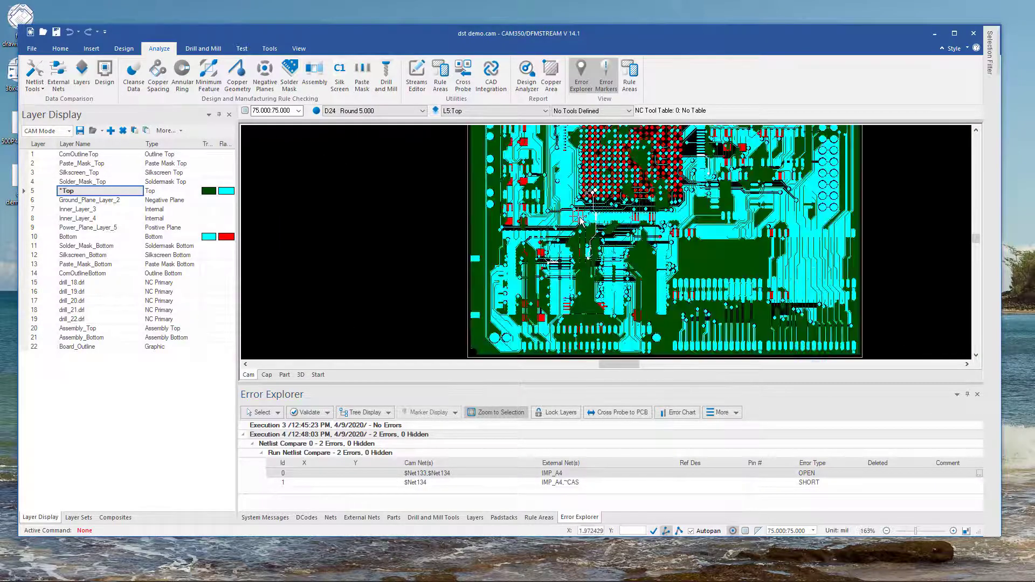
{"action": "scroll", "coordinate": [580, 181], "scroll_direction": "up", "scroll_amount": 3}
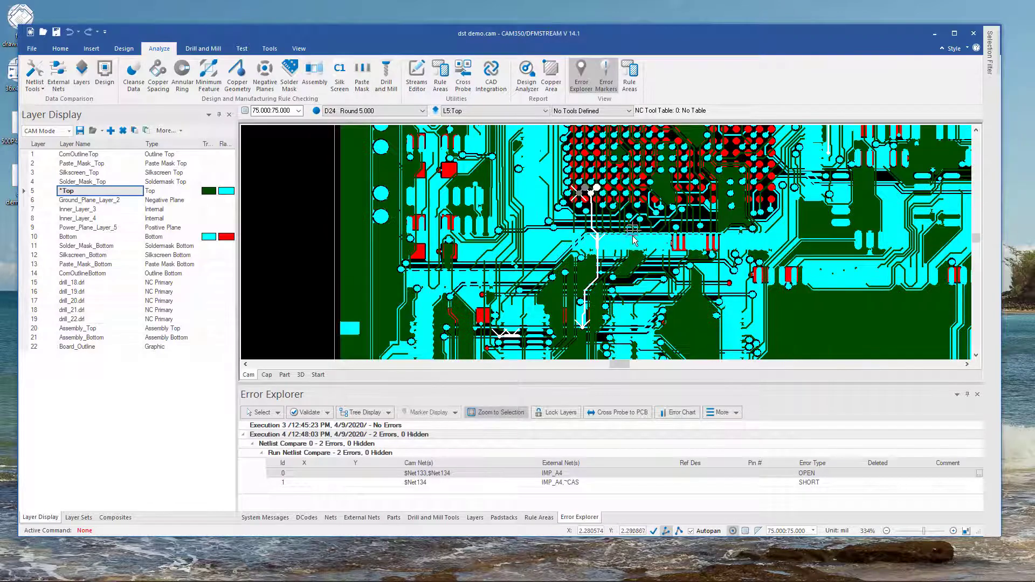
{"action": "scroll", "coordinate": [445, 240], "scroll_direction": "up", "scroll_amount": 1}
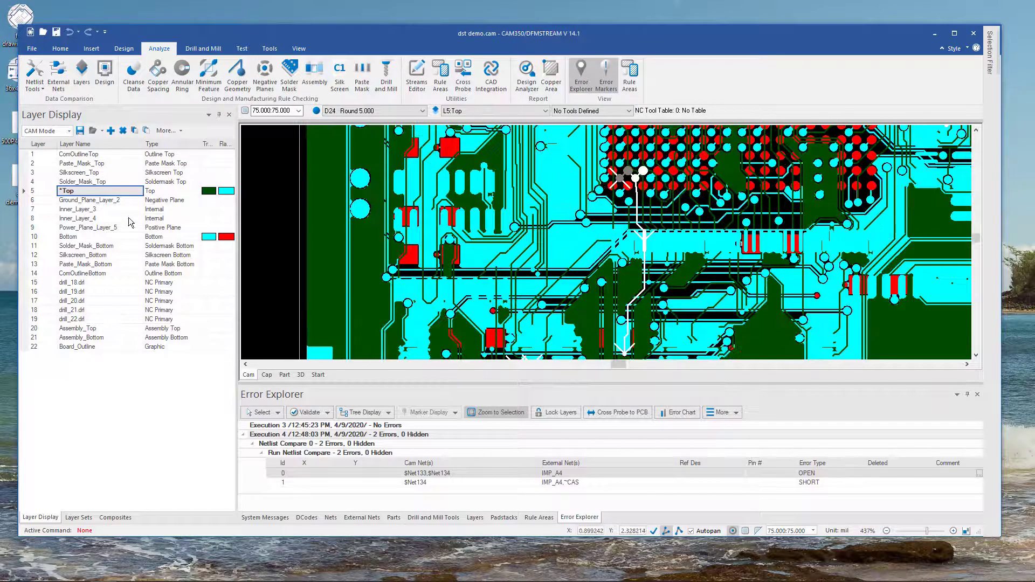
{"action": "double_click", "coordinate": [86, 191]}
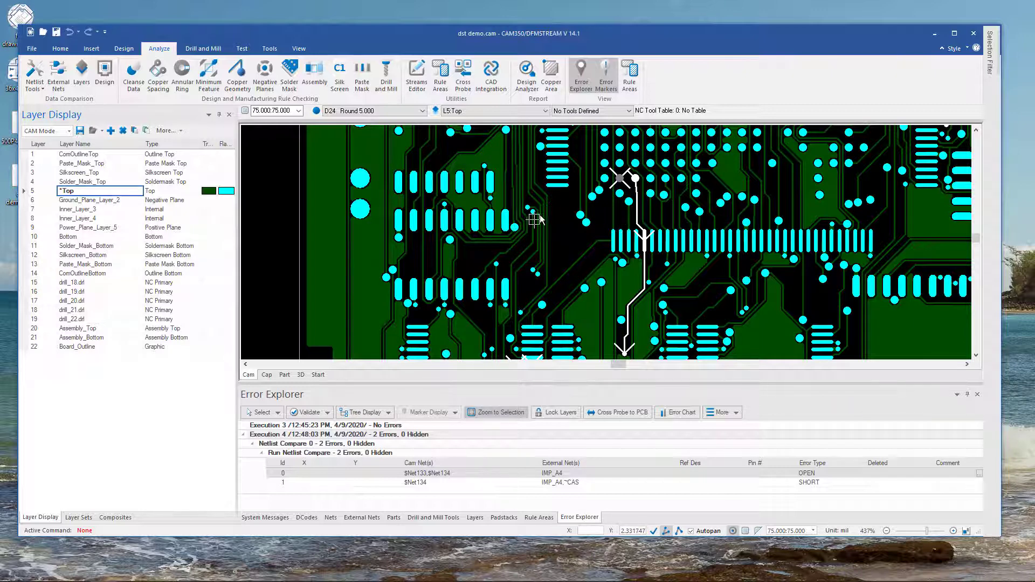
Step: Locate the SHORT error on the board and zoom into its area
{"action": "mouse_move", "coordinate": [534, 228]}
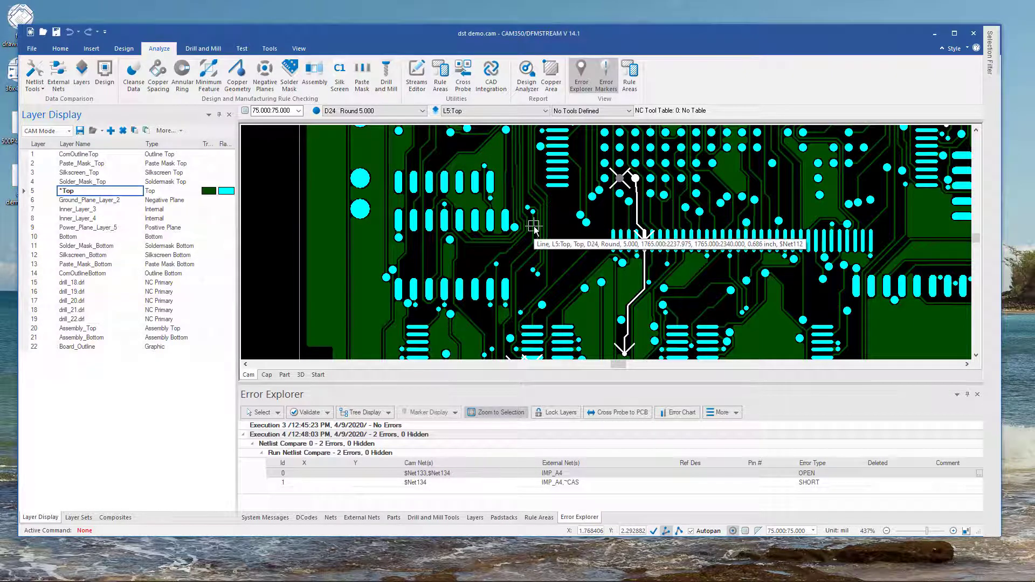
{"action": "left_click", "coordinate": [323, 480]}
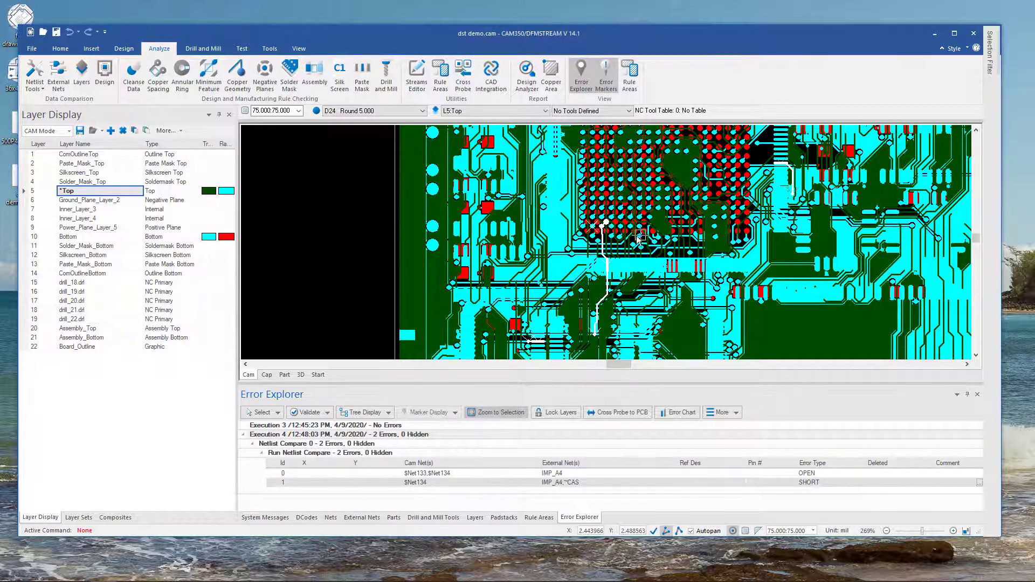
{"action": "scroll", "coordinate": [595, 215], "scroll_direction": "up", "scroll_amount": 4}
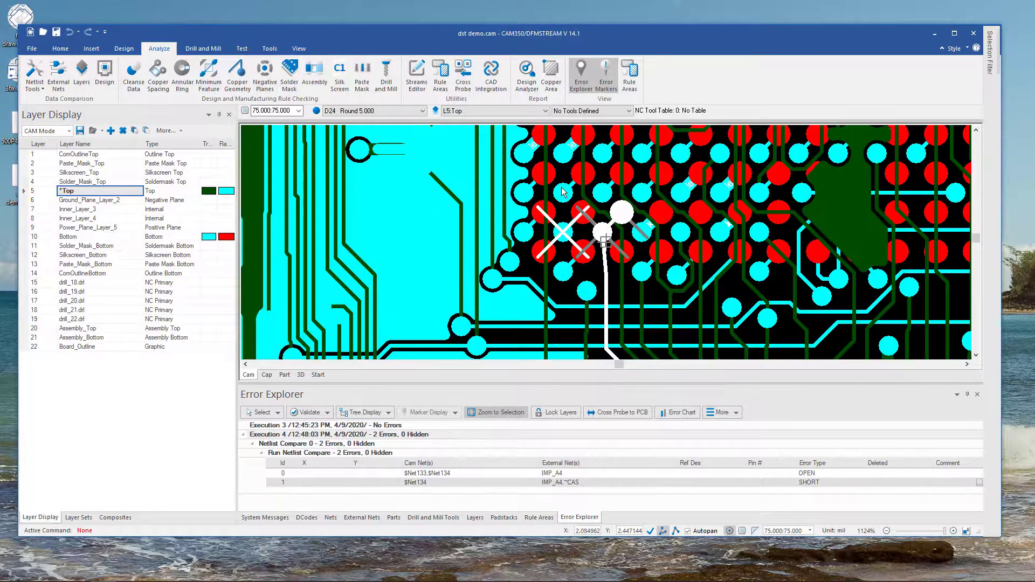
{"action": "scroll", "coordinate": [562, 192], "scroll_direction": "up", "scroll_amount": 3}
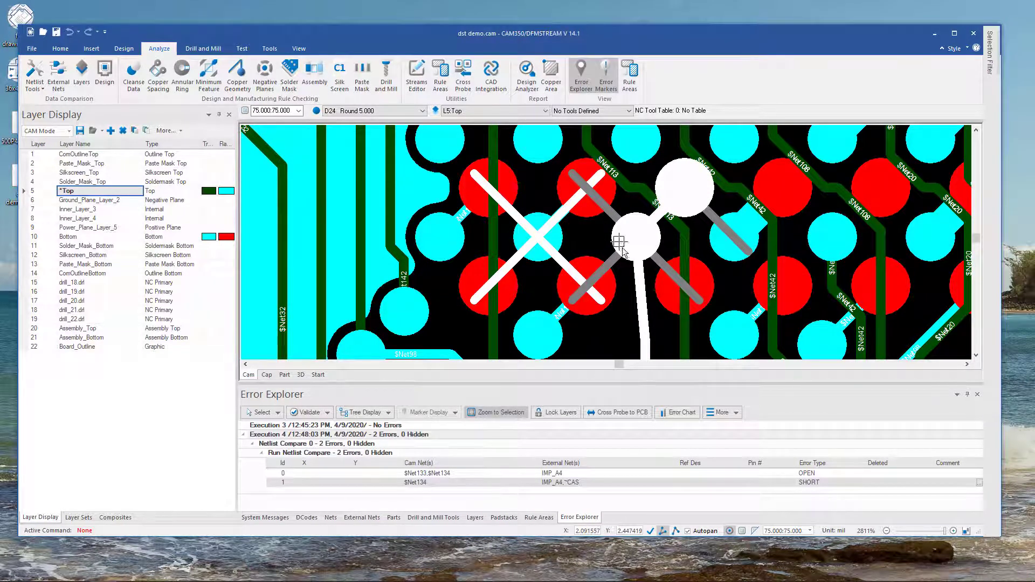
{"action": "scroll", "coordinate": [563, 295], "scroll_direction": "down", "scroll_amount": 3}
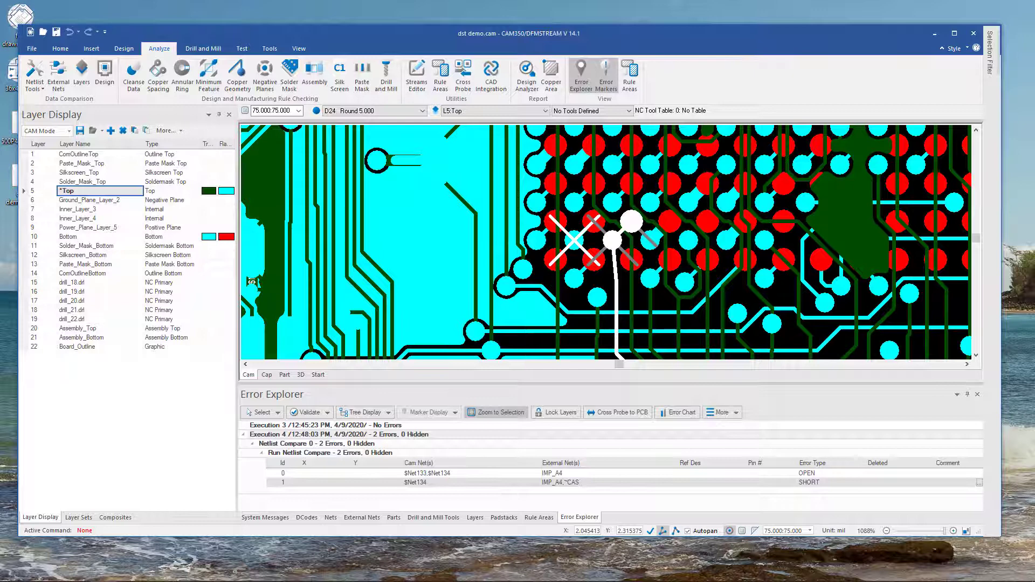
Step: Set Error Explorer to show only error markers on the board
{"action": "left_click", "coordinate": [735, 413]}
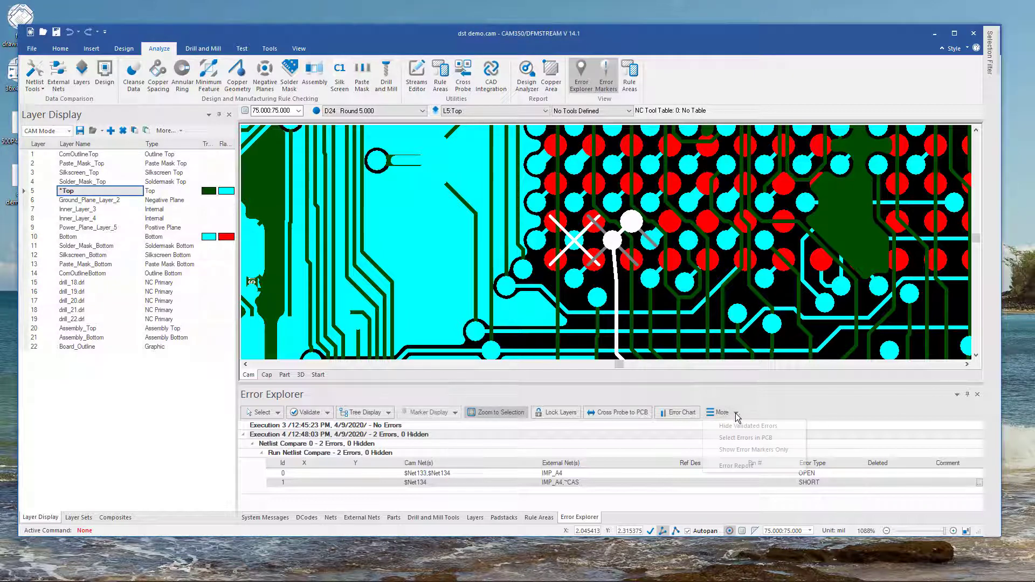
{"action": "left_click", "coordinate": [737, 450]}
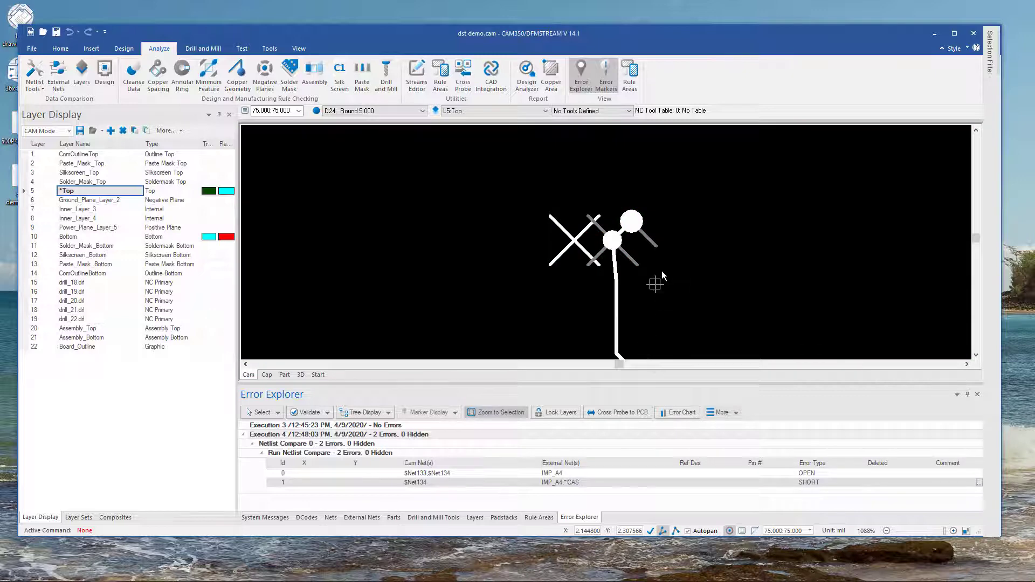
{"action": "mouse_move", "coordinate": [655, 283]}
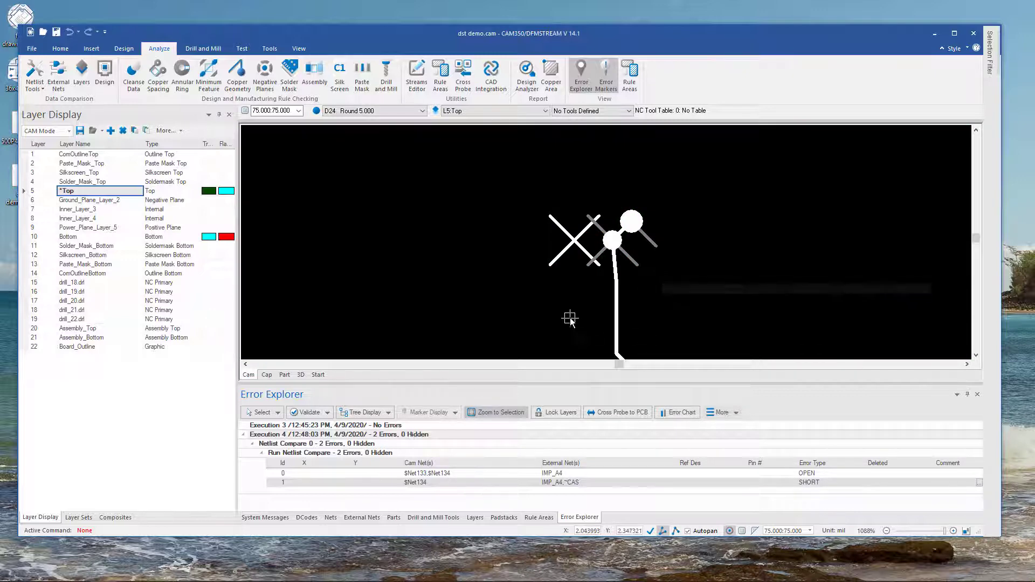
{"action": "mouse_move", "coordinate": [563, 318]}
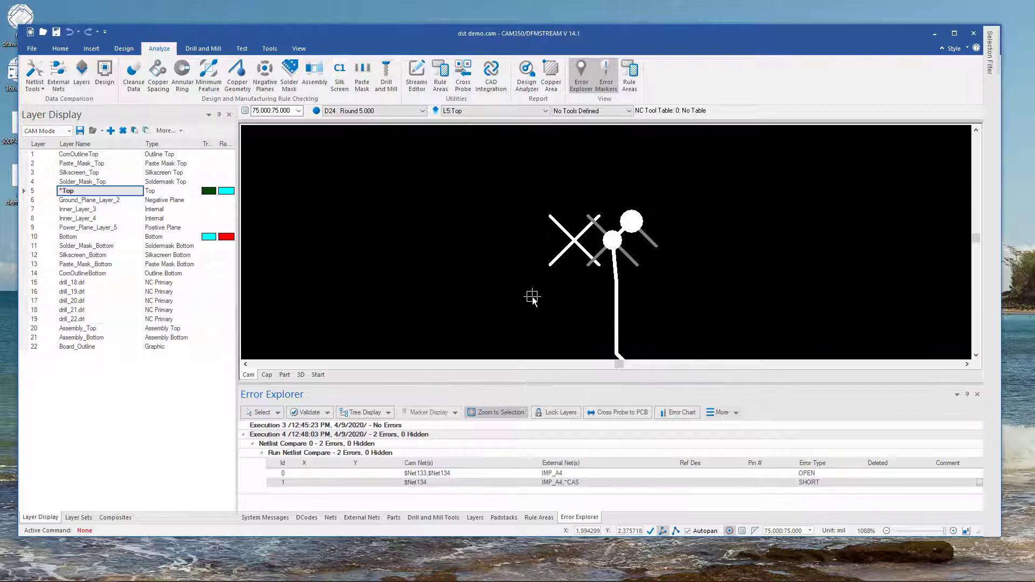
Step: Bring the OPEN error's location on $Net133/$Net134 back into view
{"action": "left_click", "coordinate": [379, 474]}
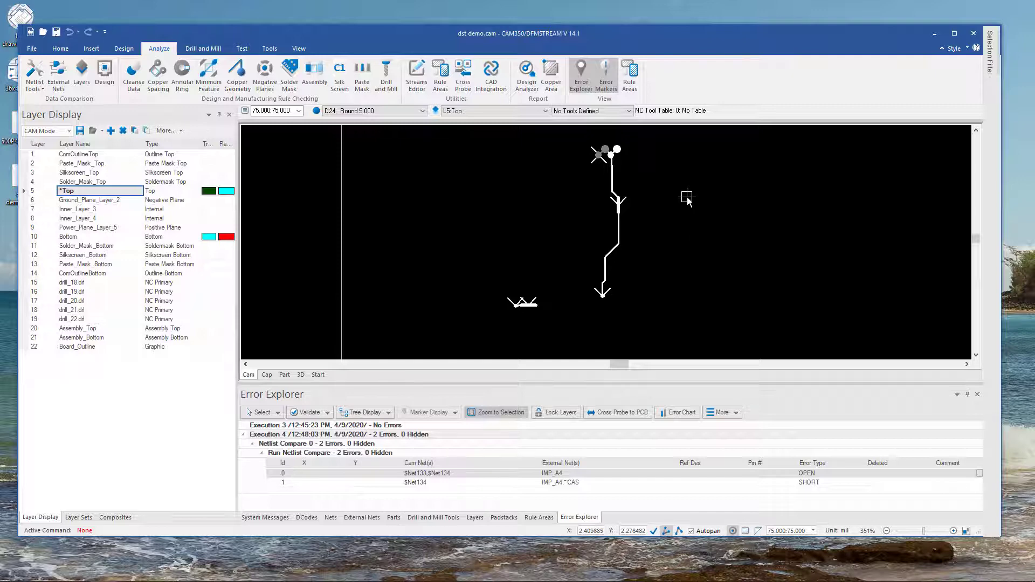
{"action": "mouse_move", "coordinate": [688, 198]}
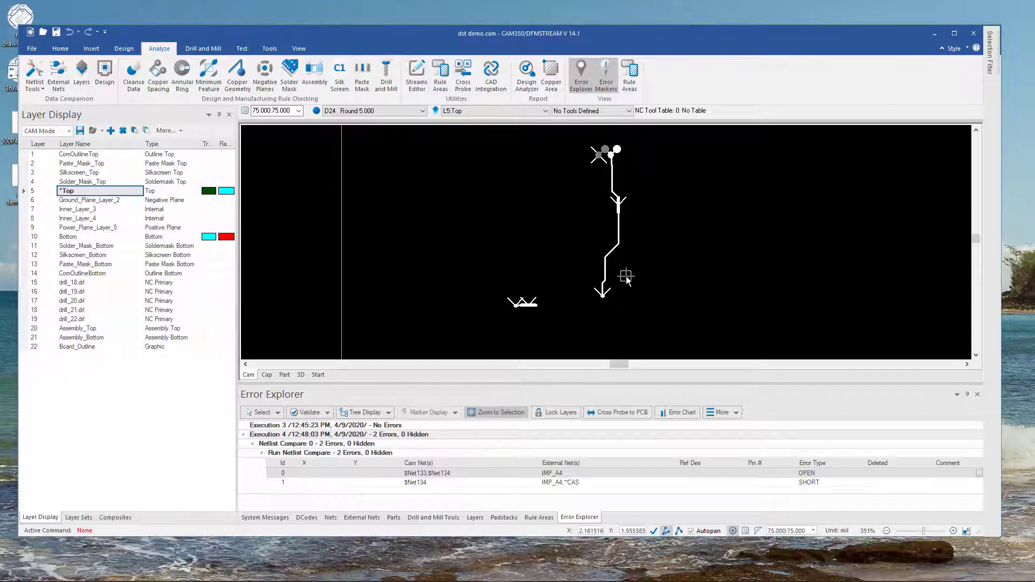
{"action": "mouse_move", "coordinate": [625, 277]}
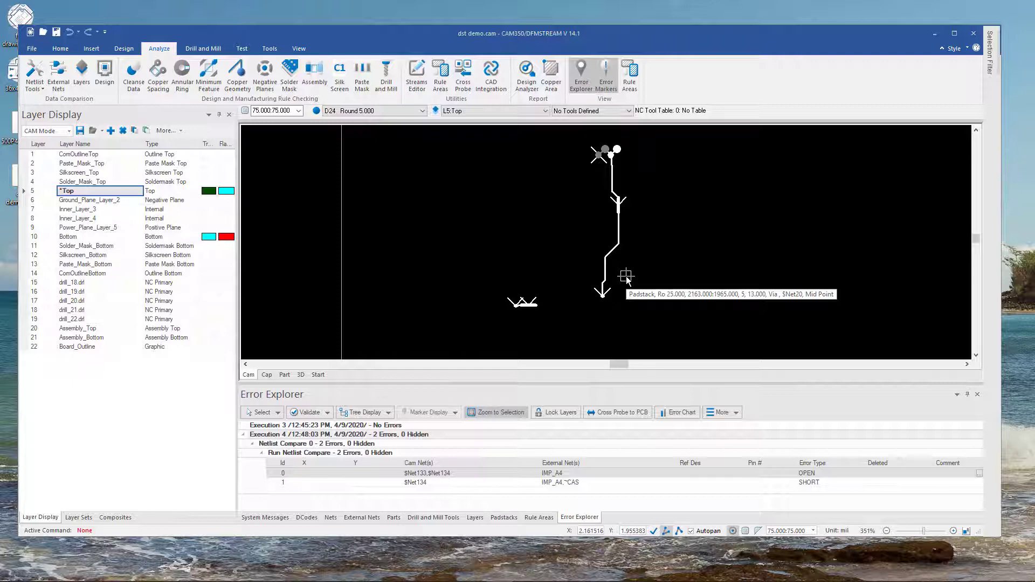
Step: Turn off Show Error Markers Only, browse the Nets list, then return to Error Explorer
{"action": "left_click", "coordinate": [737, 412]}
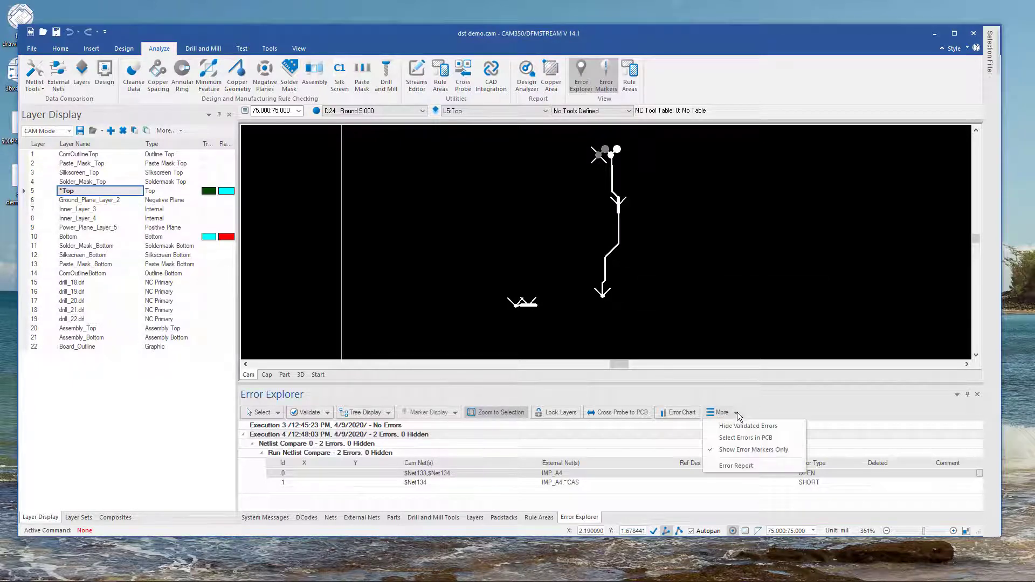
{"action": "left_click", "coordinate": [742, 450]}
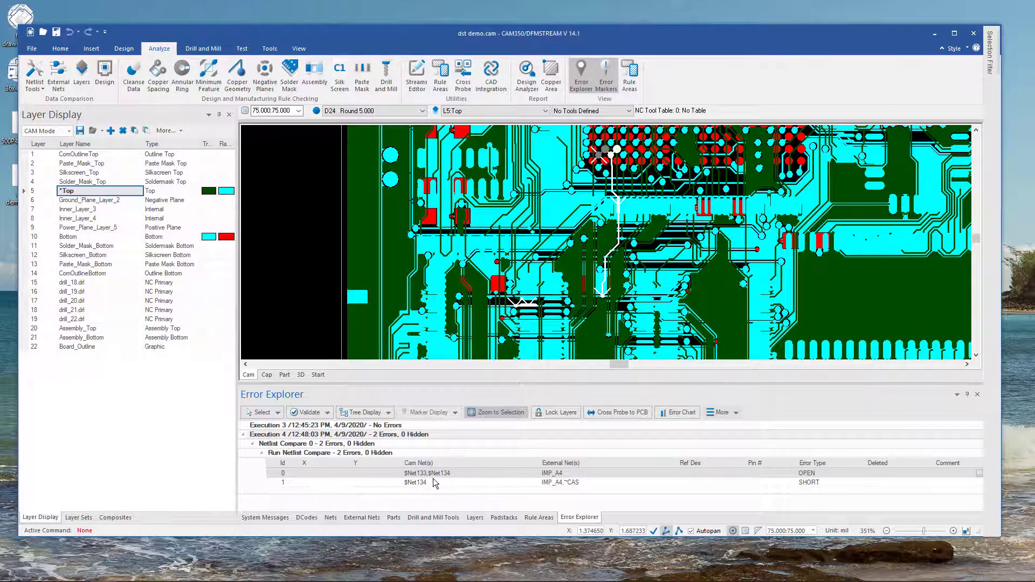
{"action": "left_click", "coordinate": [330, 518]}
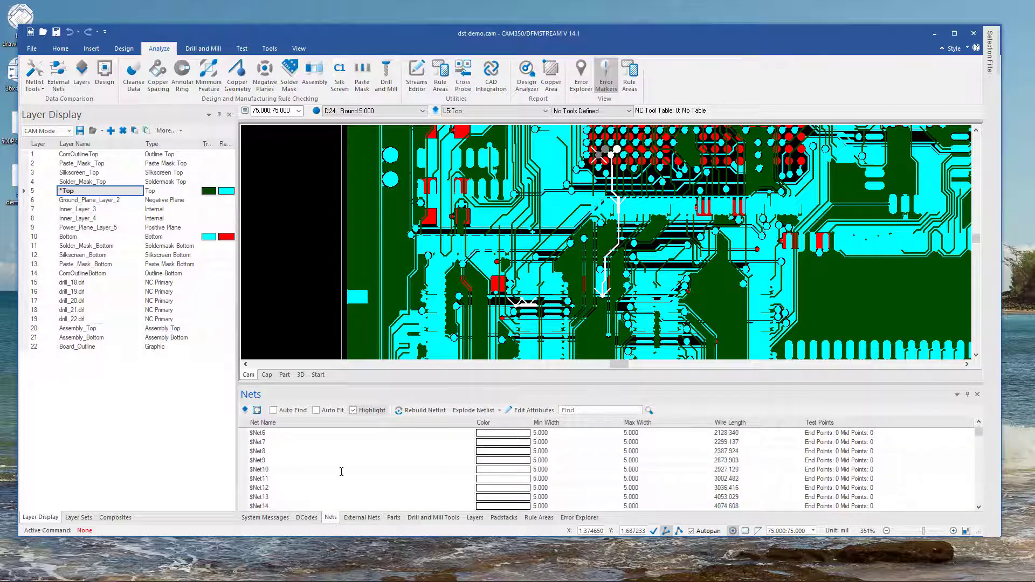
{"action": "scroll", "coordinate": [341, 472], "scroll_direction": "down", "scroll_amount": 10}
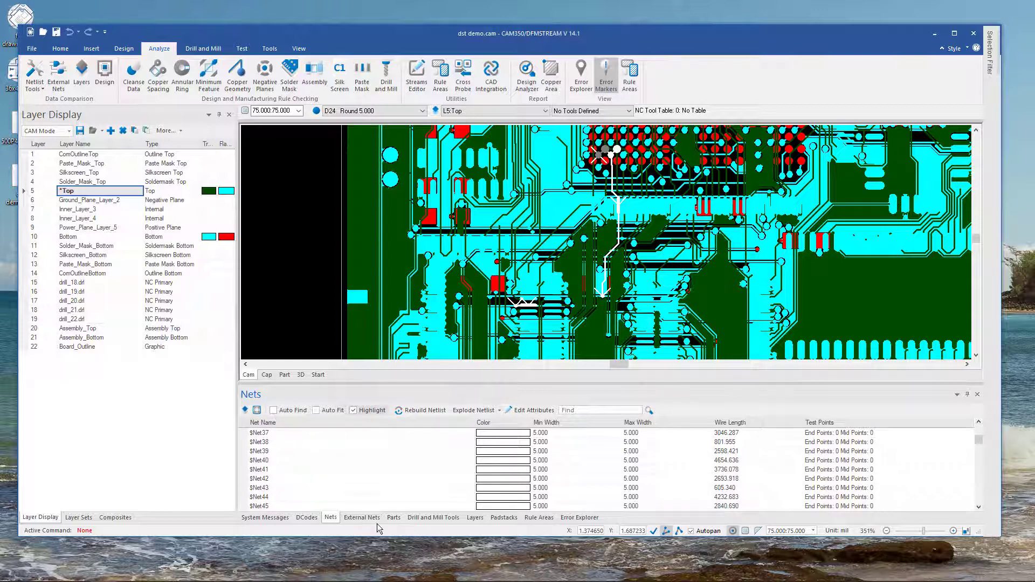
{"action": "left_click", "coordinate": [580, 519]}
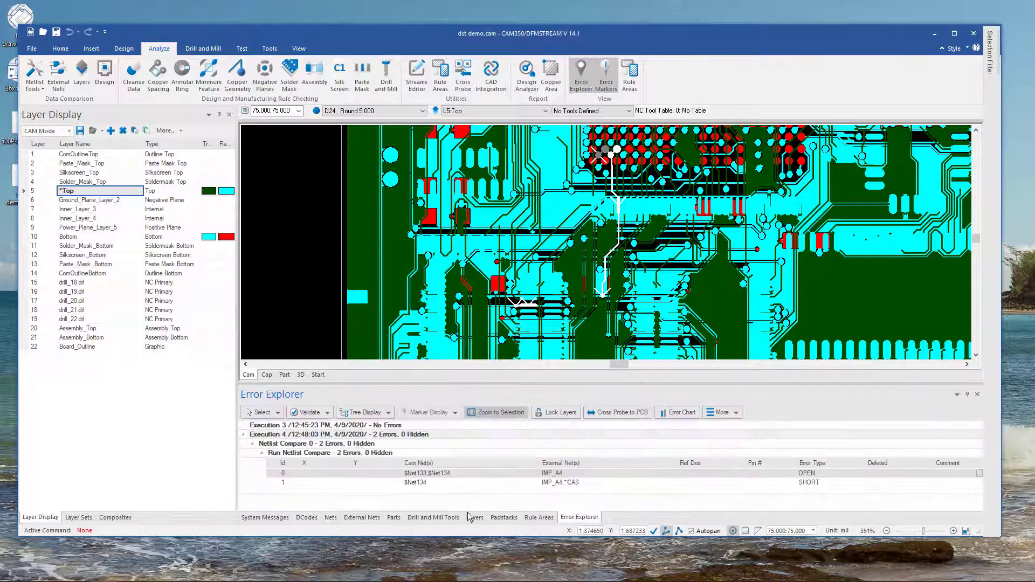